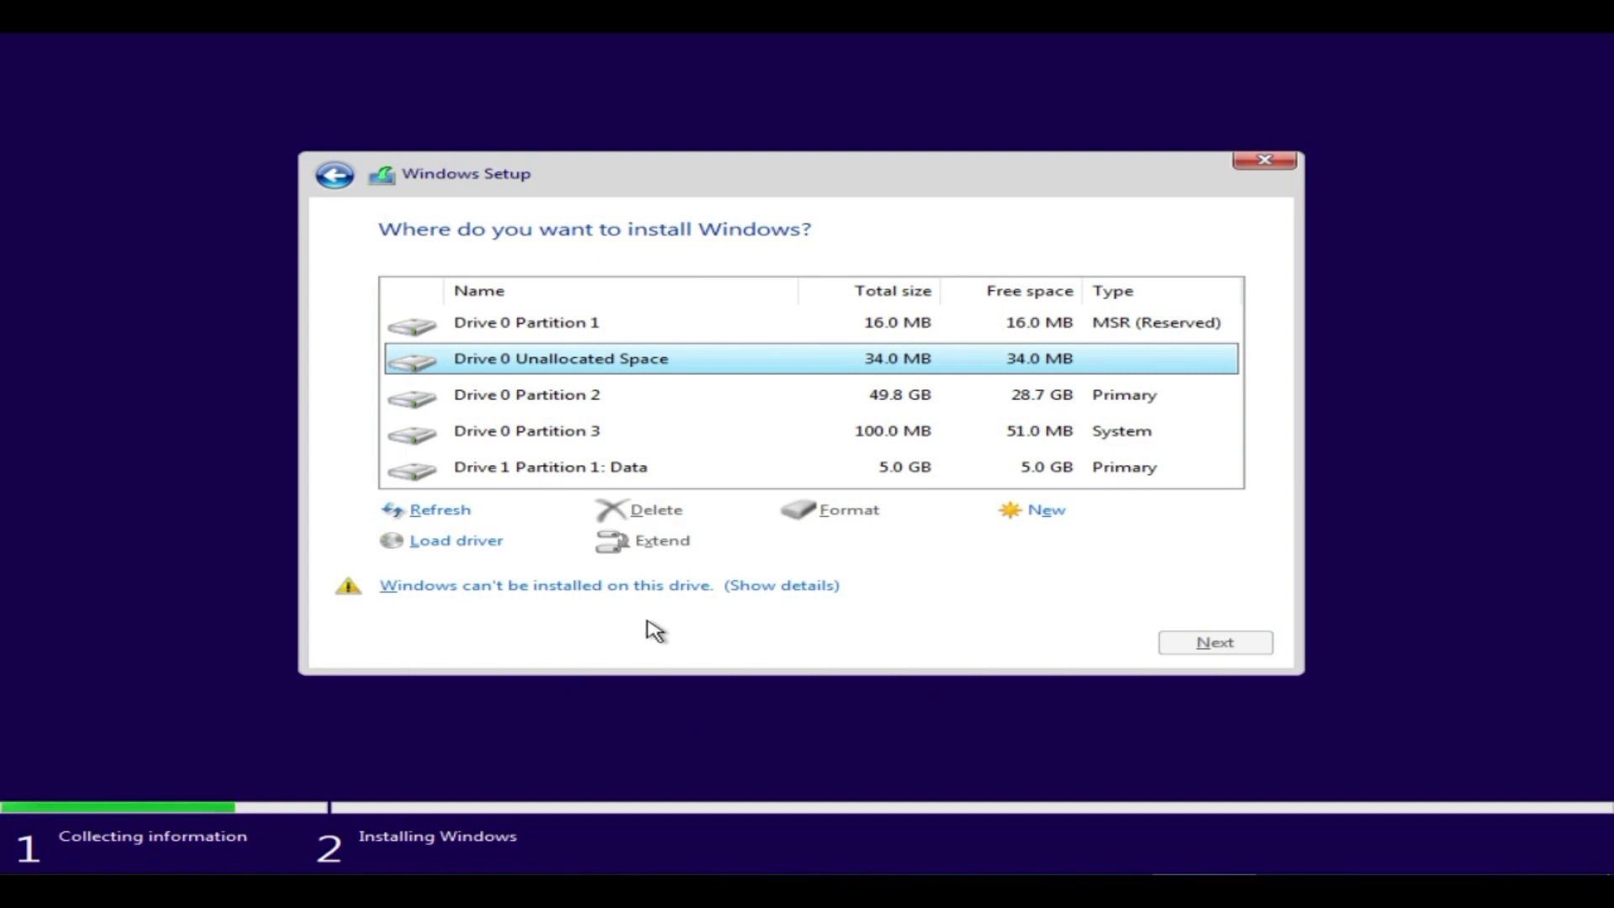
Show the error details for Drive 0's rejected partition, which explain the MBR vs GPT requirement.
{"action": "left_click", "coordinate": [716, 584]}
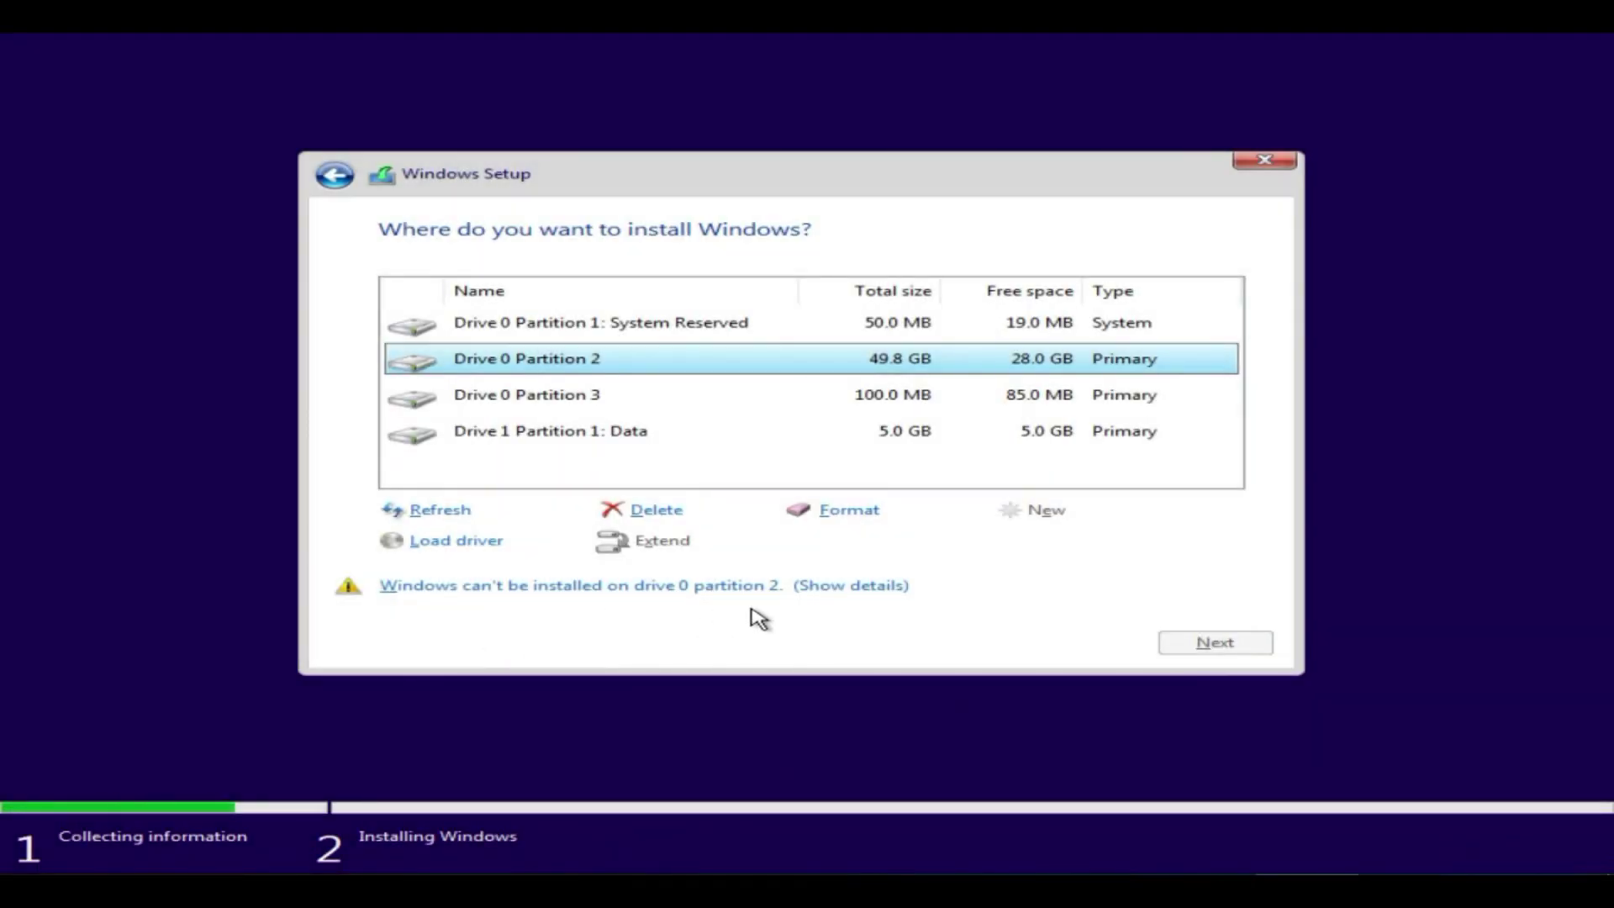
{"action": "left_click", "coordinate": [749, 587]}
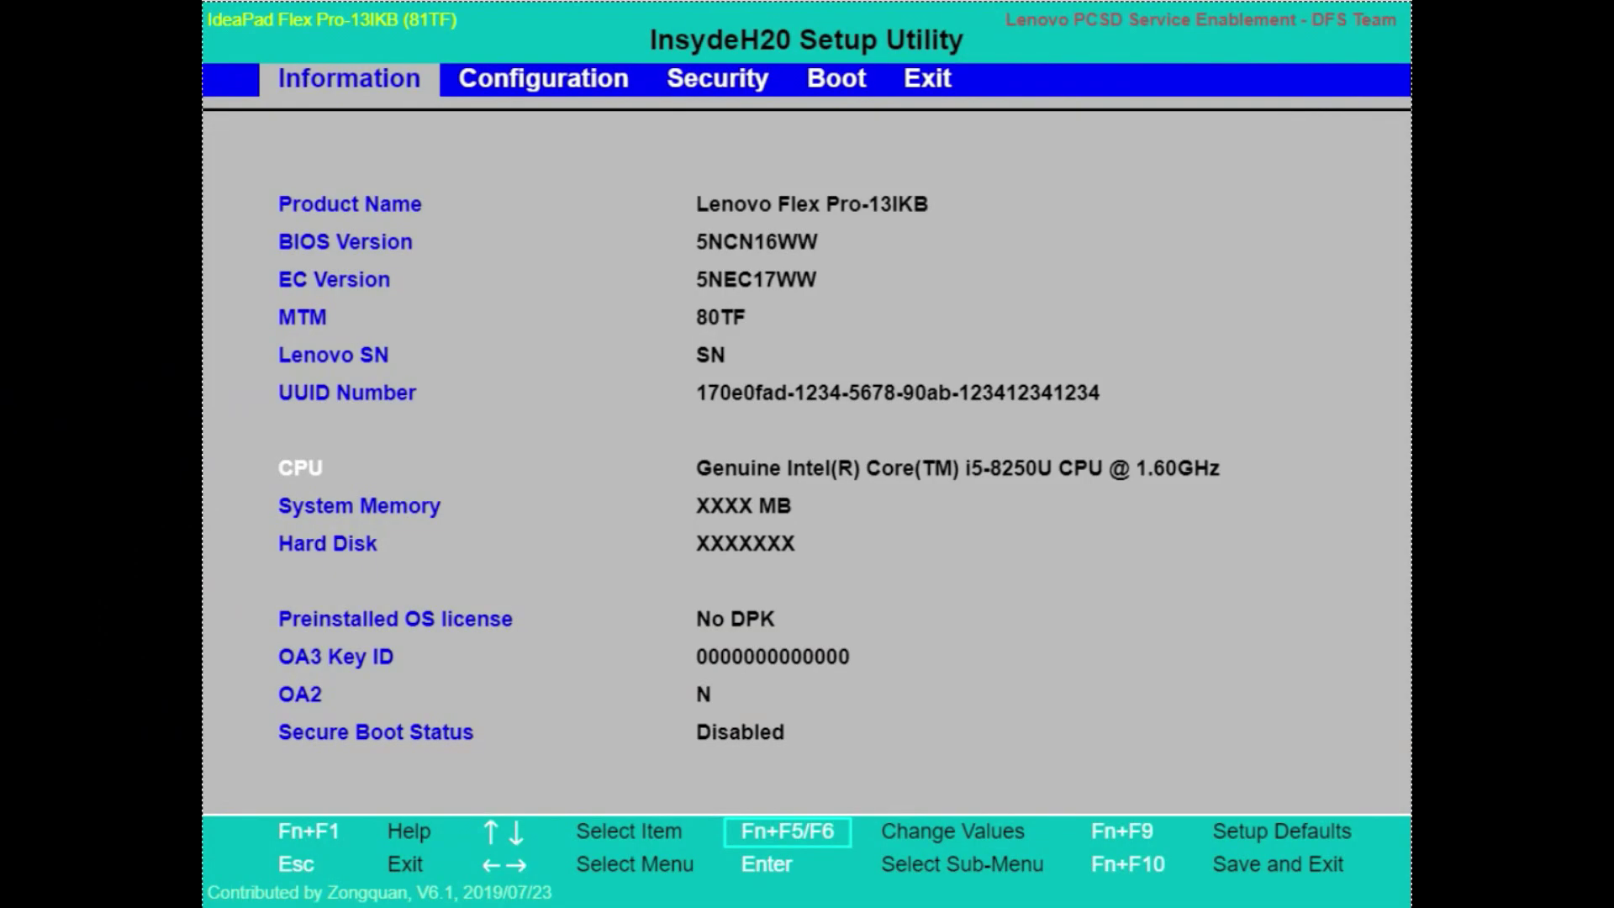
Change the BIOS Boot Mode from Legacy Support to UEFI and choose Exit Saving Changes.
{"action": "key", "text": "Right"}
{"action": "key", "text": "Right"}
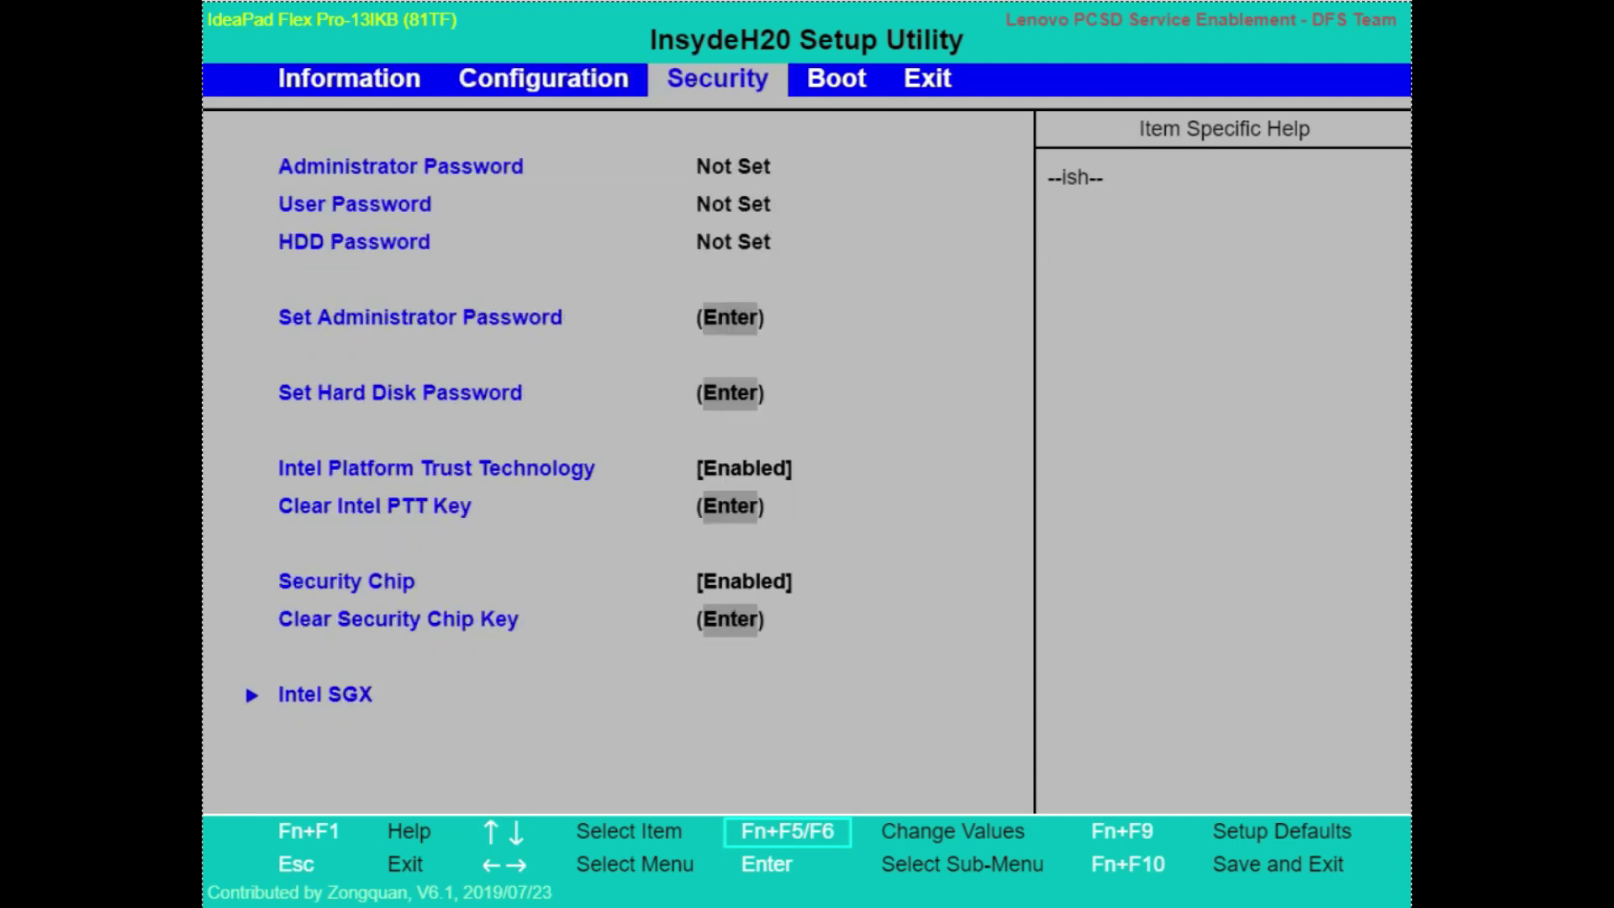
{"action": "key", "text": "Right"}
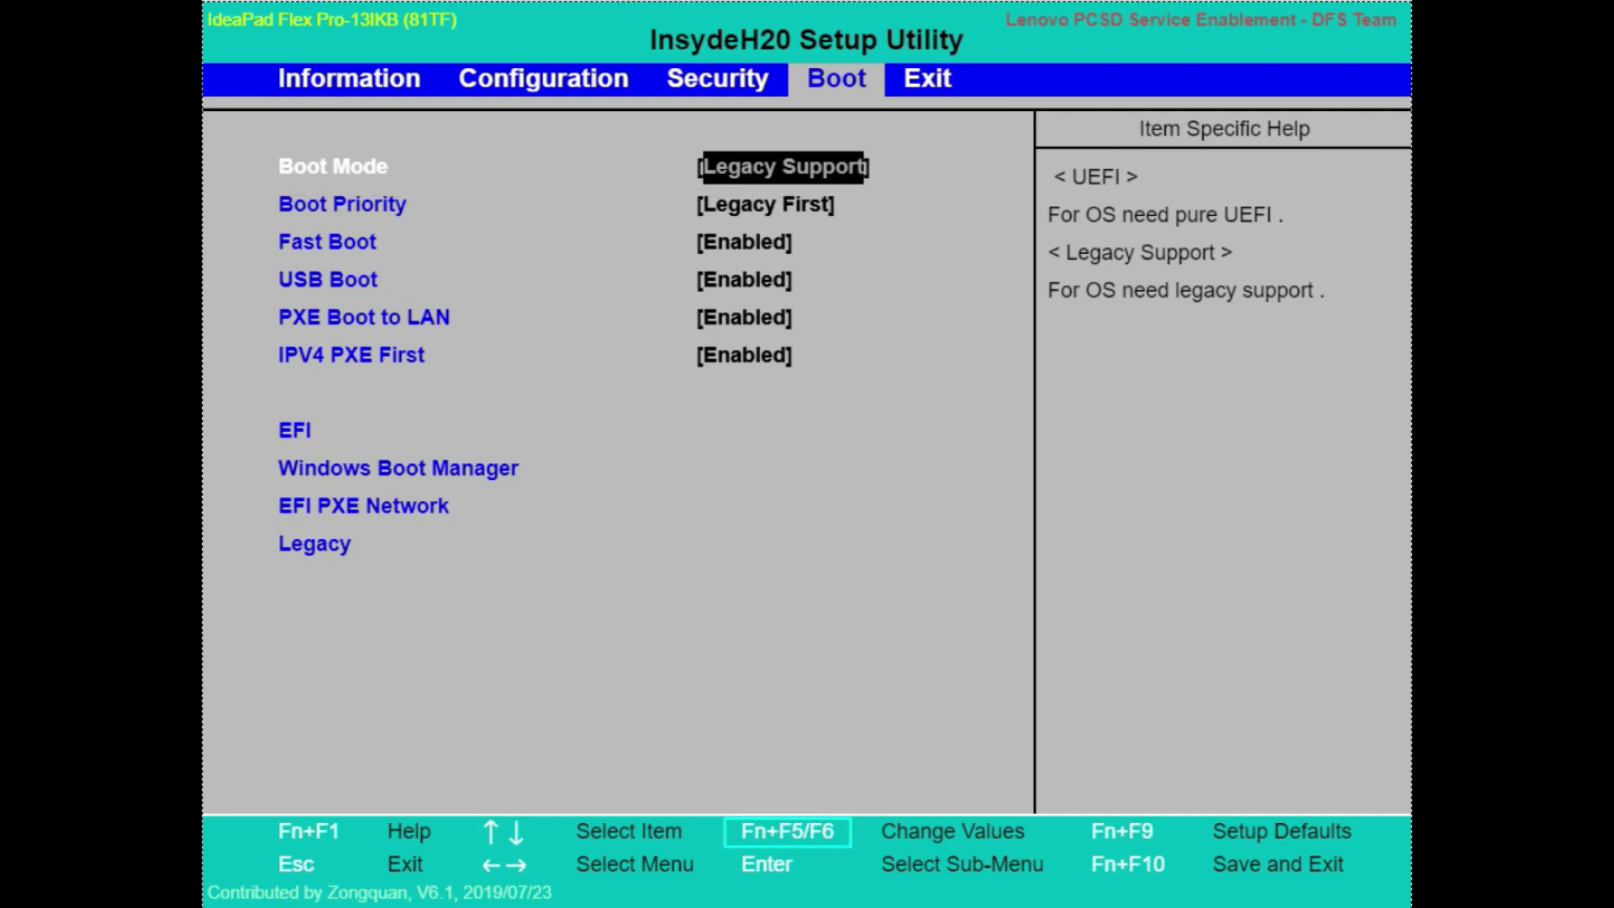
{"action": "key", "text": "Return"}
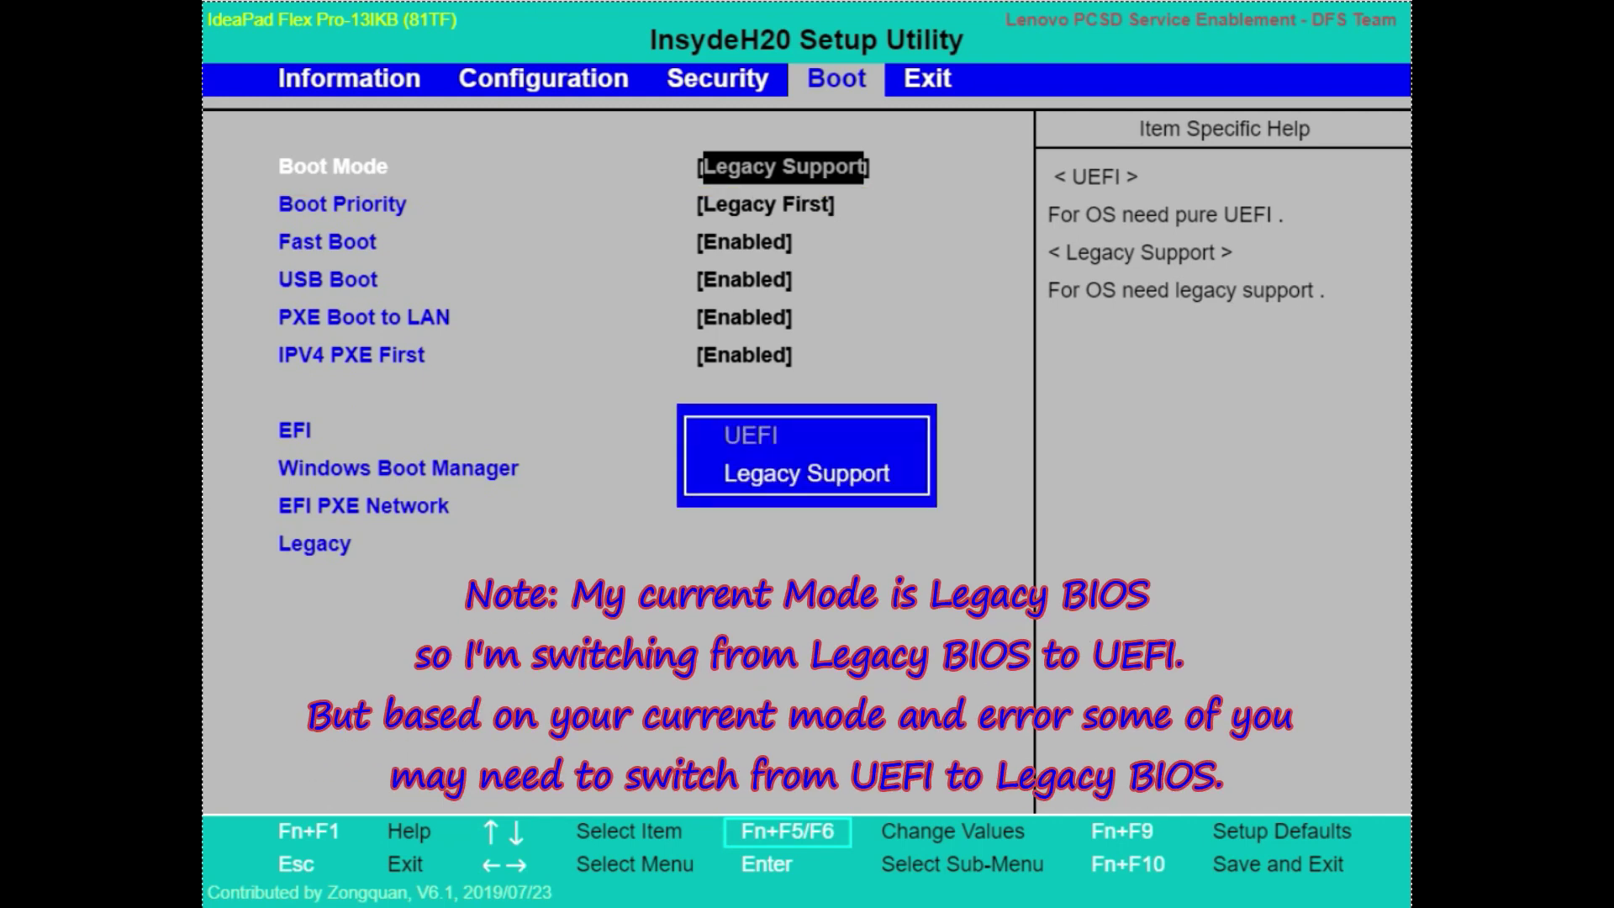
{"action": "key", "text": "Up"}
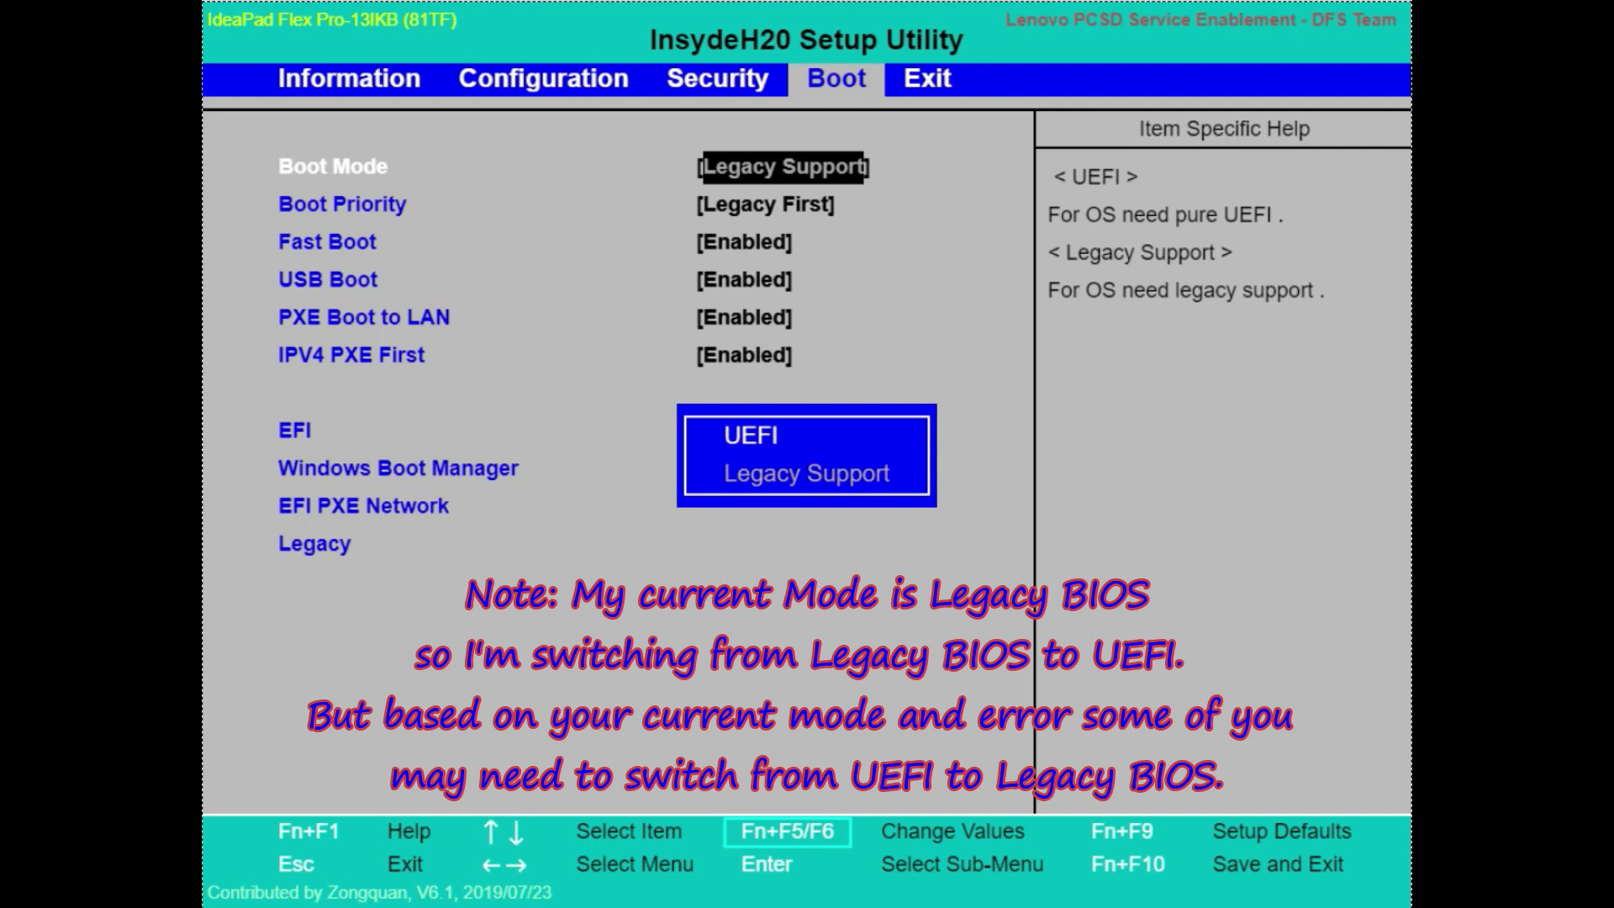
{"action": "key", "text": "Return"}
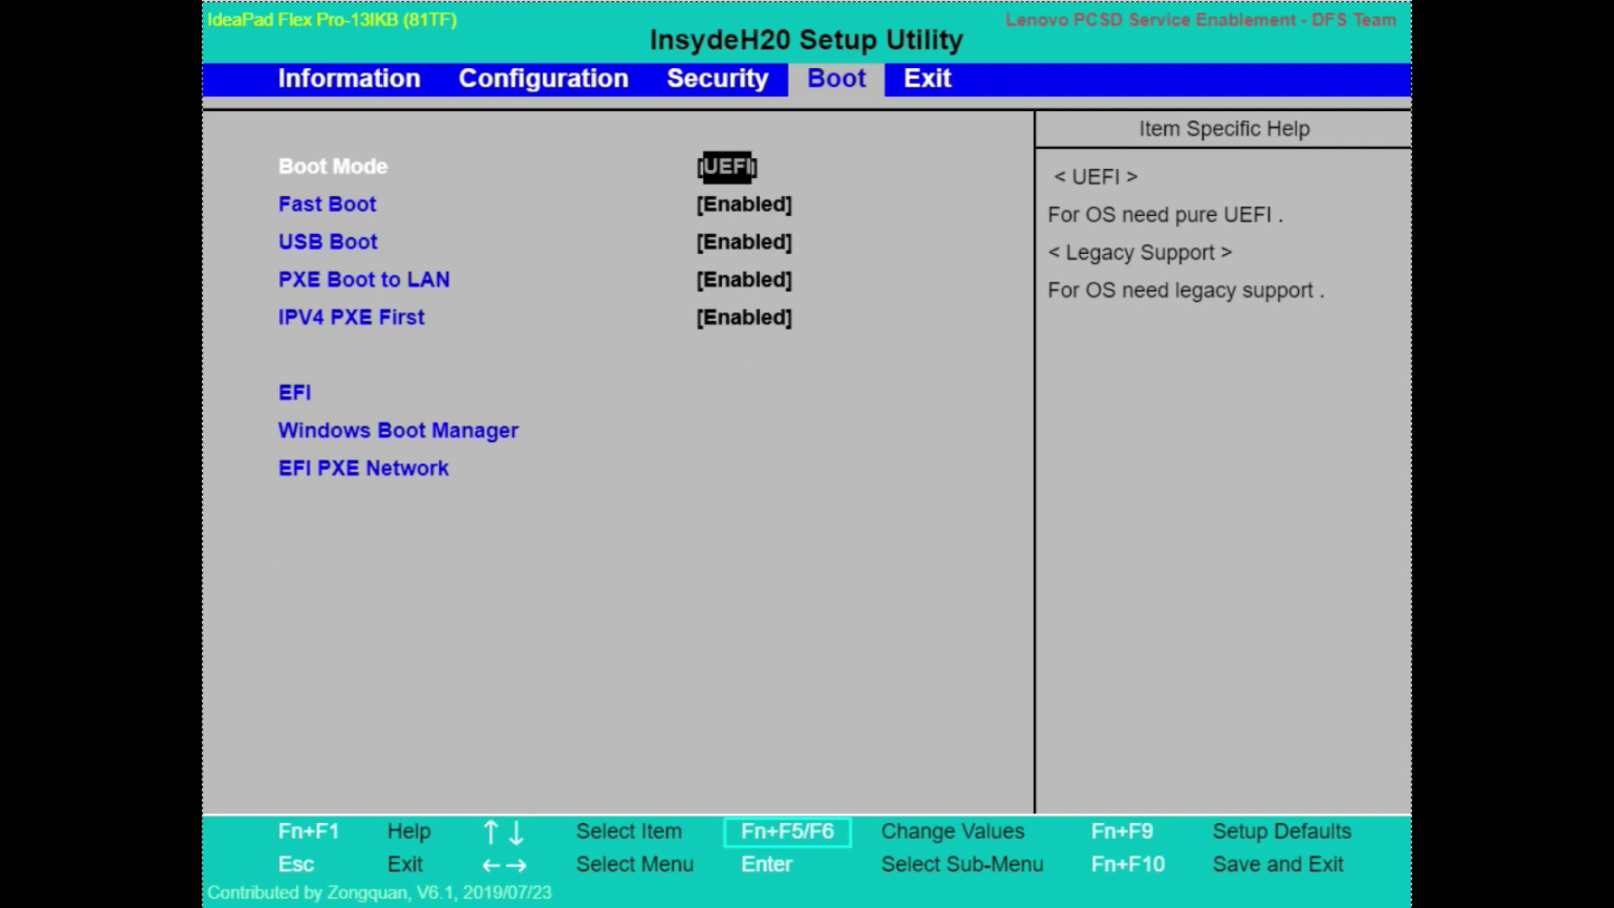
{"action": "key", "text": "Right"}
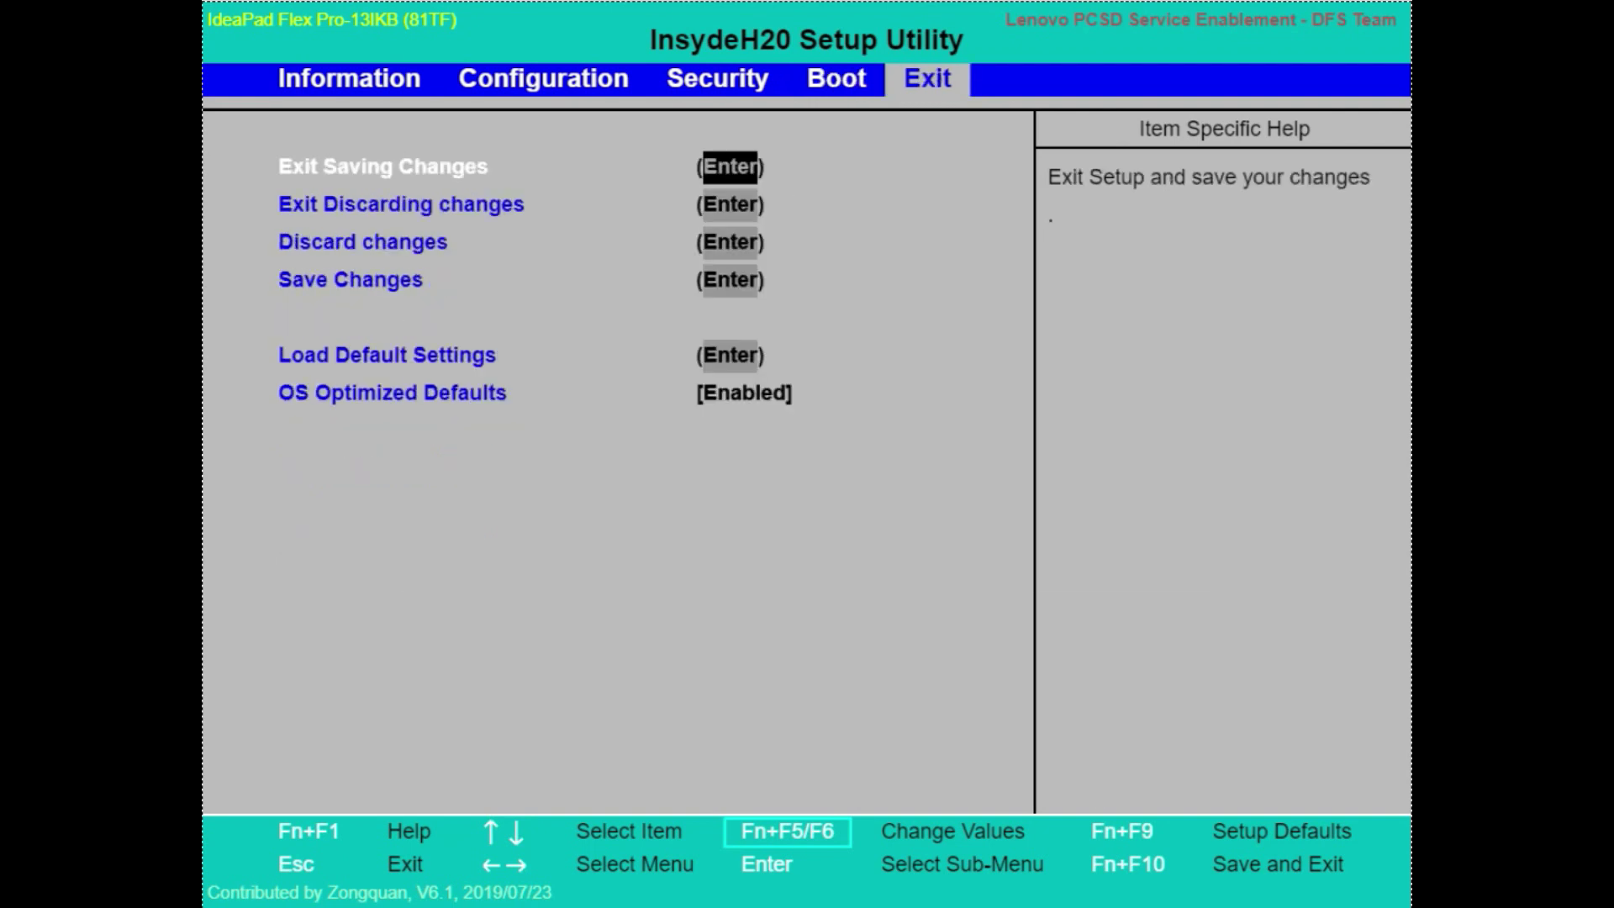
{"action": "key", "text": "Return"}
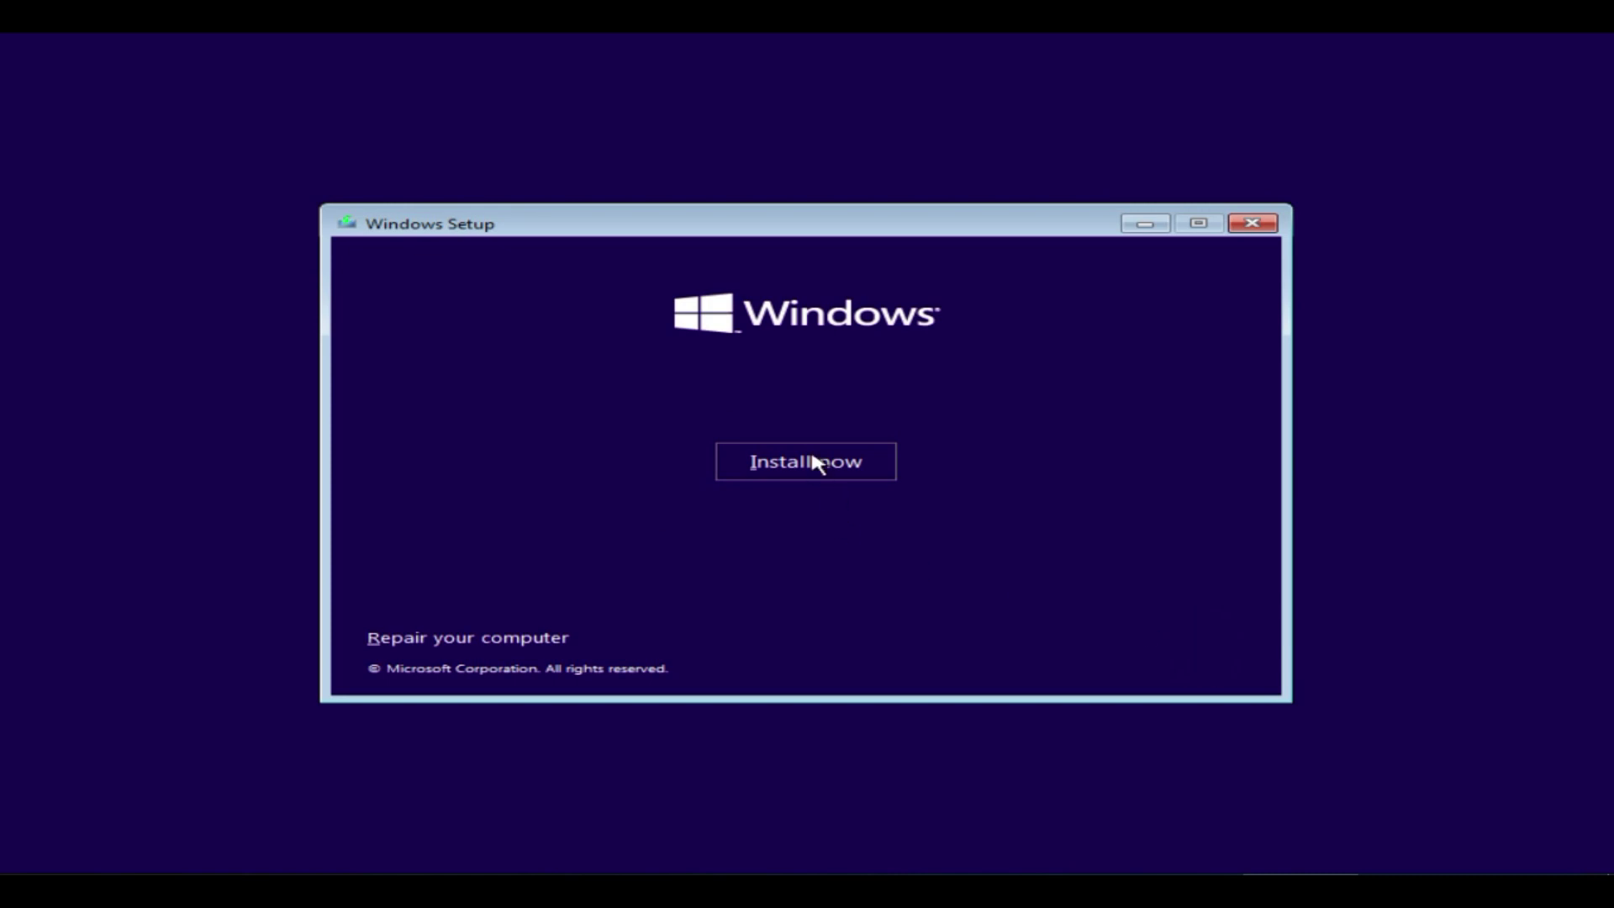
Start a custom Windows 10 Pro install without a product key and select Drive 0 Partition 2.
{"action": "left_click", "coordinate": [813, 461]}
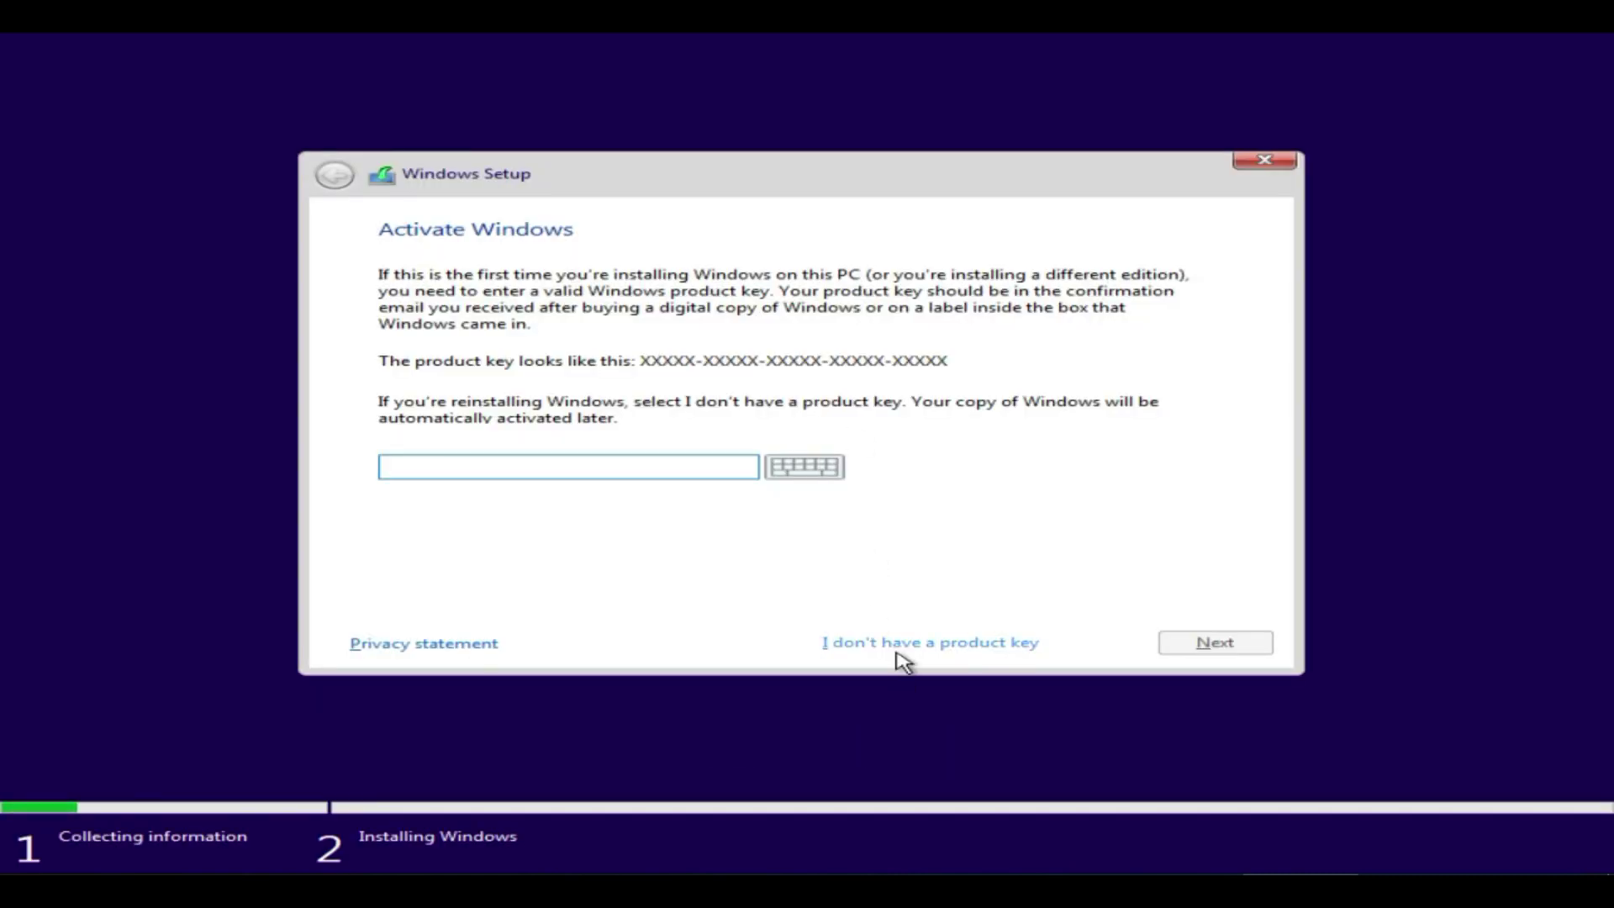
{"action": "left_click", "coordinate": [895, 653]}
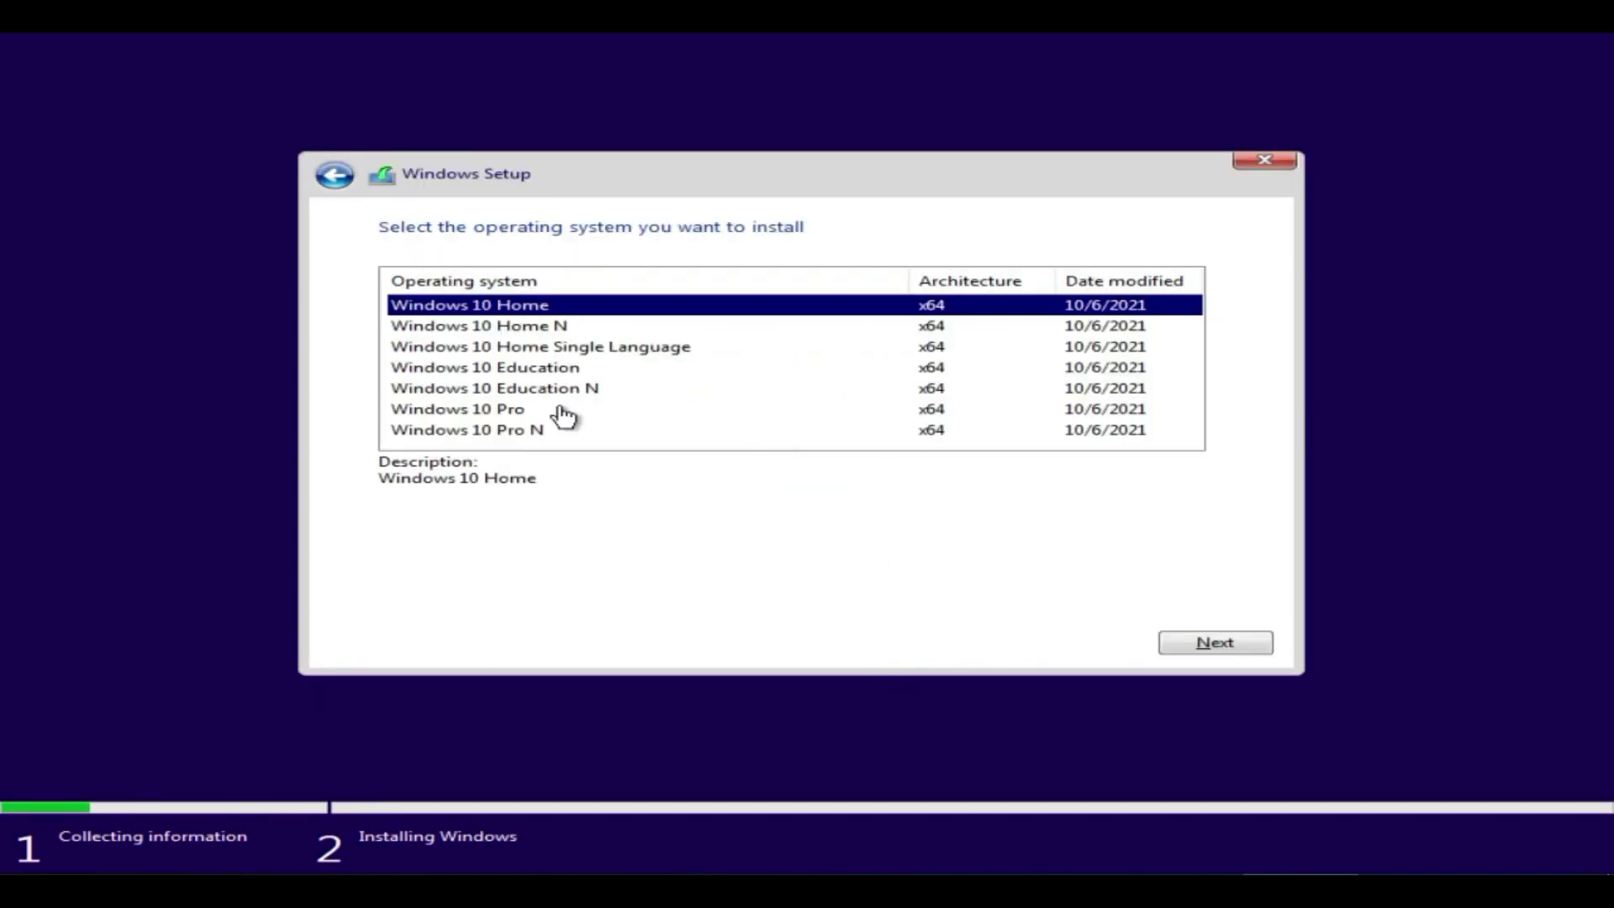
{"action": "left_click", "coordinate": [561, 411]}
{"action": "left_click", "coordinate": [1198, 642]}
{"action": "left_click", "coordinate": [540, 591]}
{"action": "left_click", "coordinate": [1215, 643]}
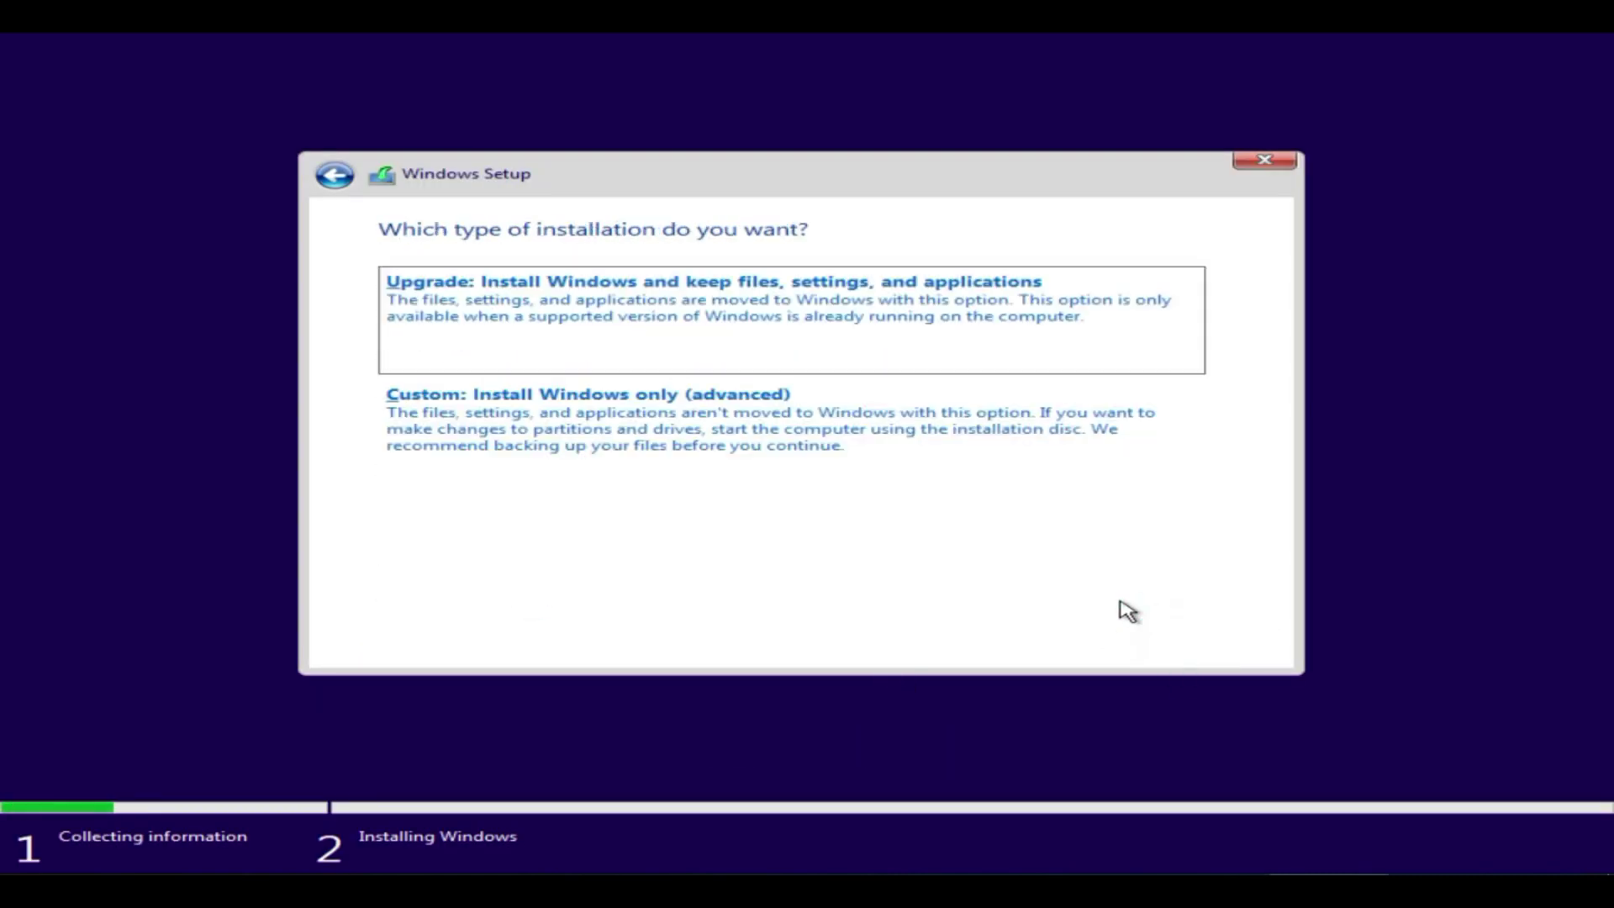
{"action": "left_click", "coordinate": [588, 394]}
{"action": "left_click", "coordinate": [882, 395]}
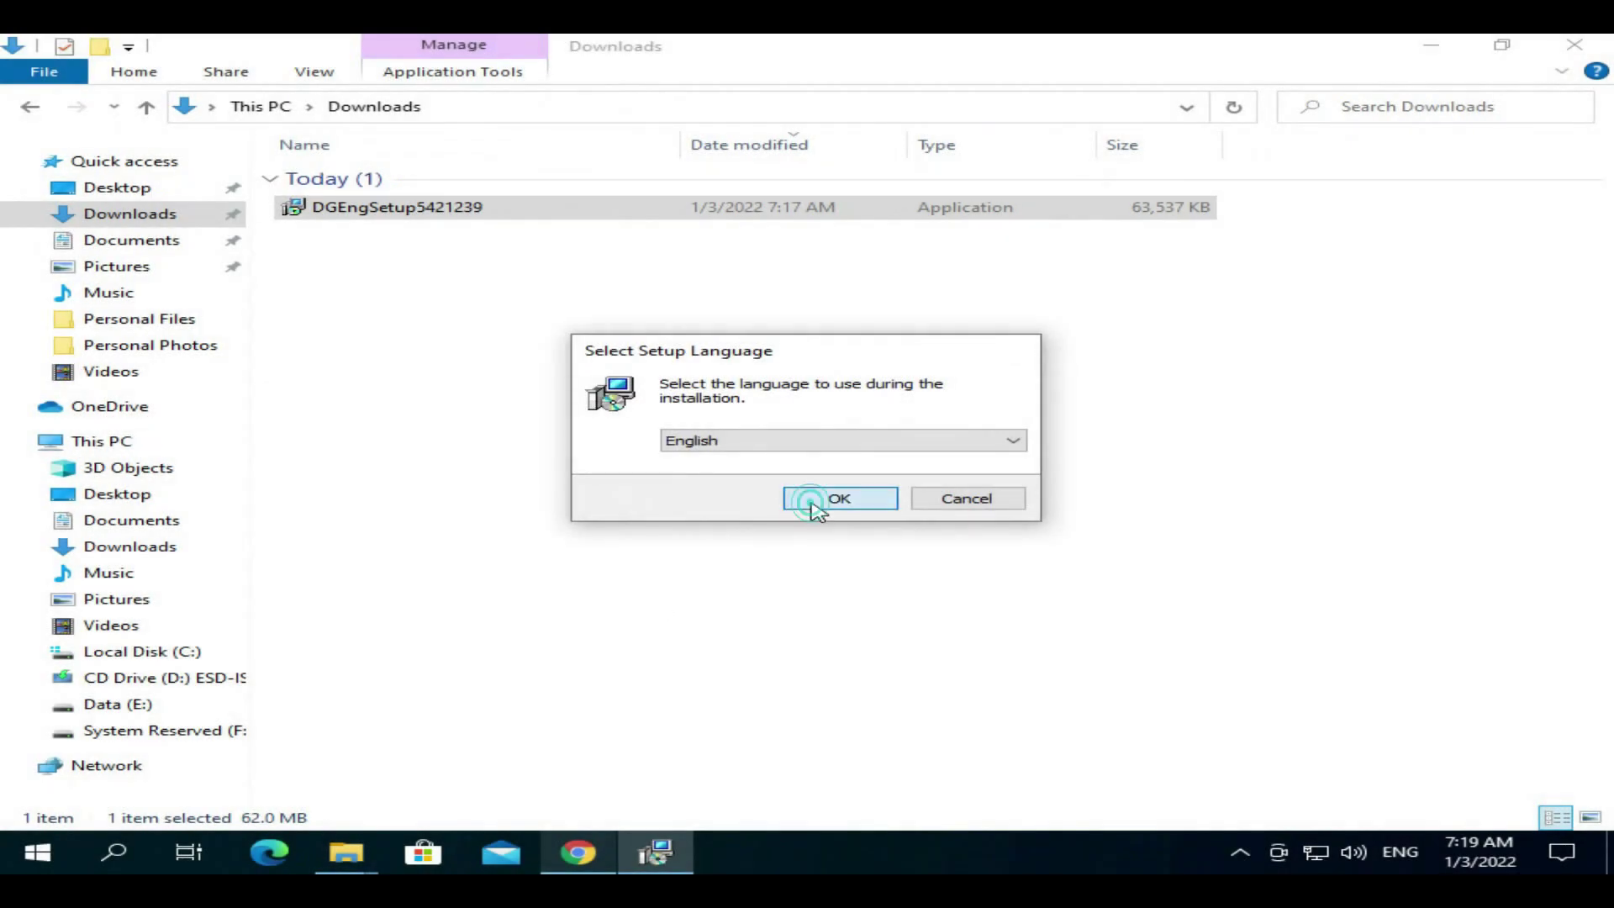
Install DiskGenius in English, skip opening its website, and launch it.
{"action": "left_click", "coordinate": [819, 502]}
{"action": "left_click", "coordinate": [1019, 622]}
{"action": "left_click", "coordinate": [1020, 622]}
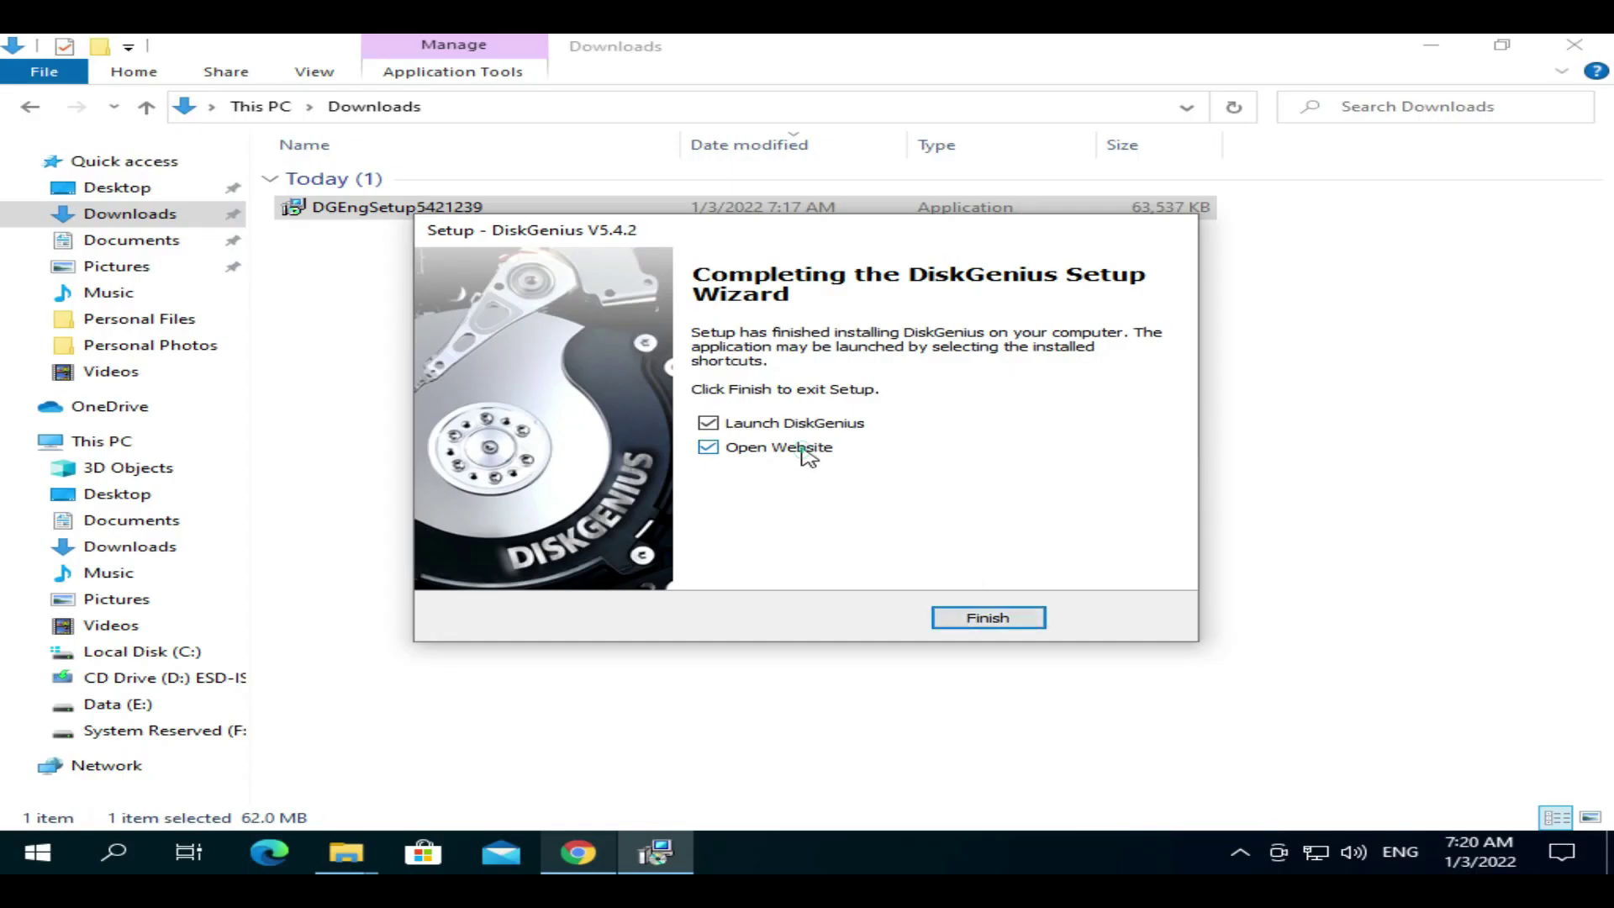
{"action": "left_click", "coordinate": [797, 449]}
{"action": "left_click", "coordinate": [988, 619]}
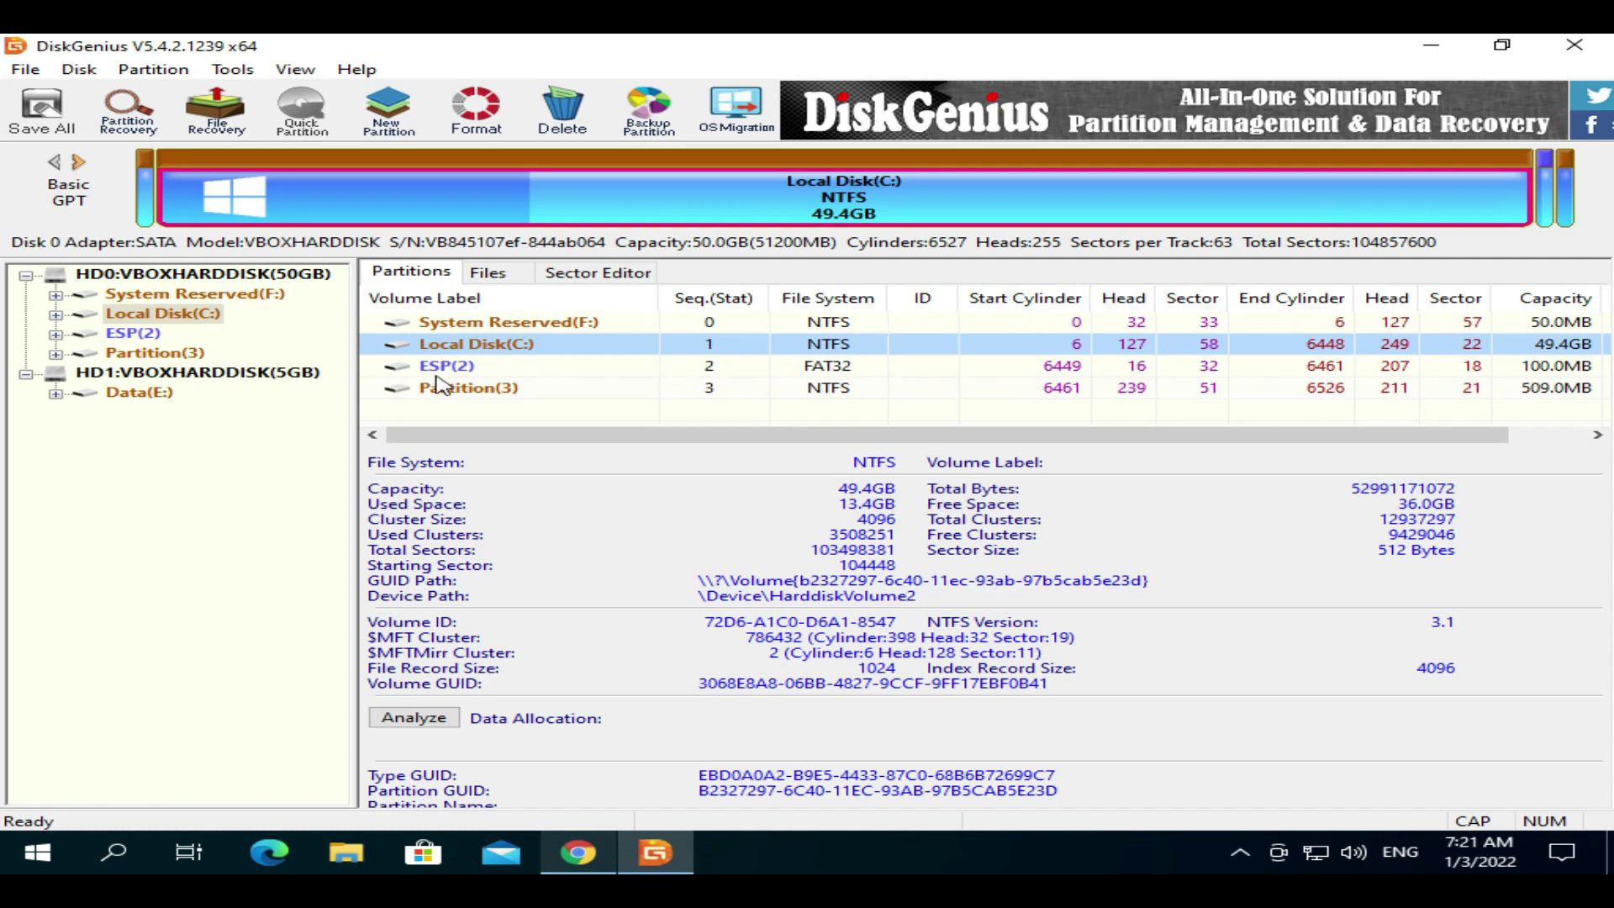
Convert the 5 GB HD1 disk to a GUID partition table, save the change, and close DiskGenius.
{"action": "left_click", "coordinate": [303, 375]}
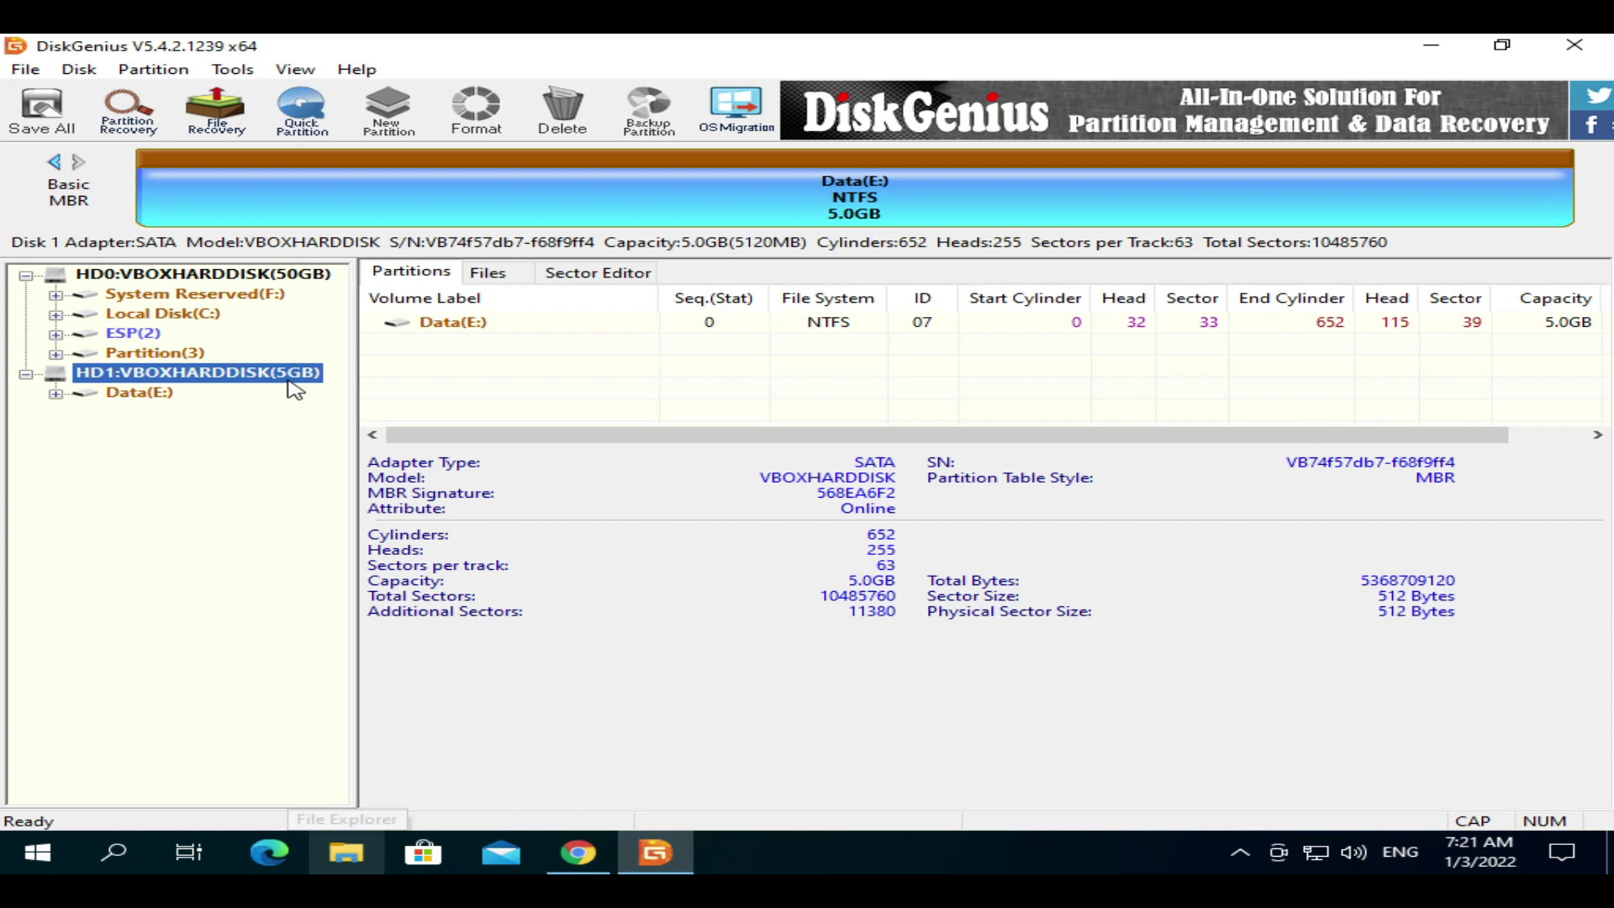
{"action": "right_click", "coordinate": [294, 389]}
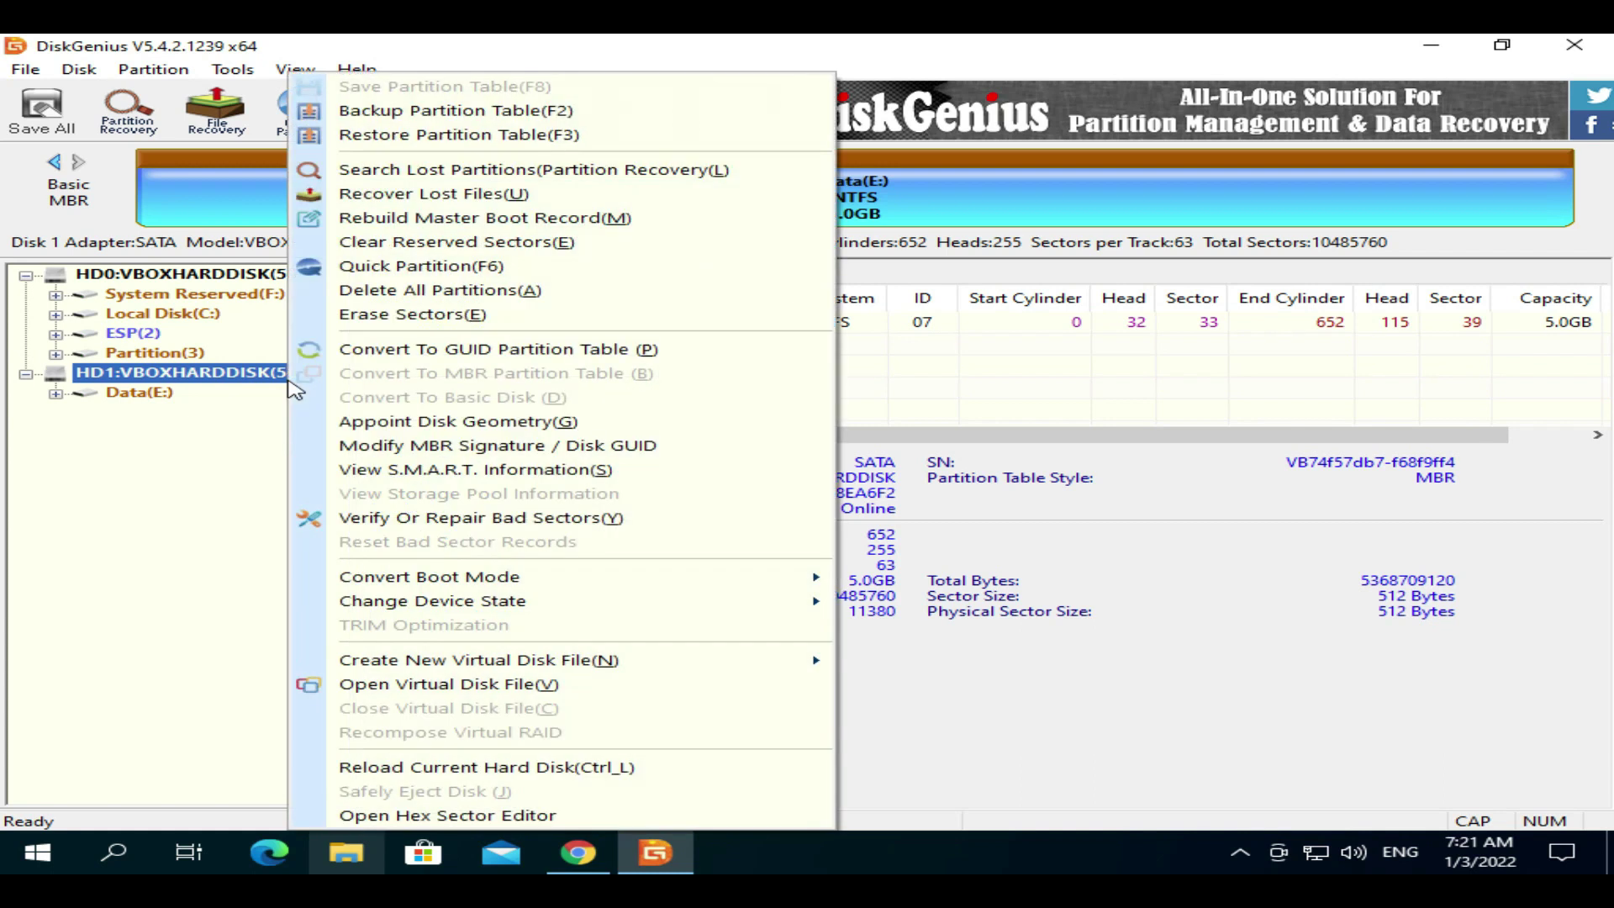
{"action": "left_click", "coordinate": [593, 351]}
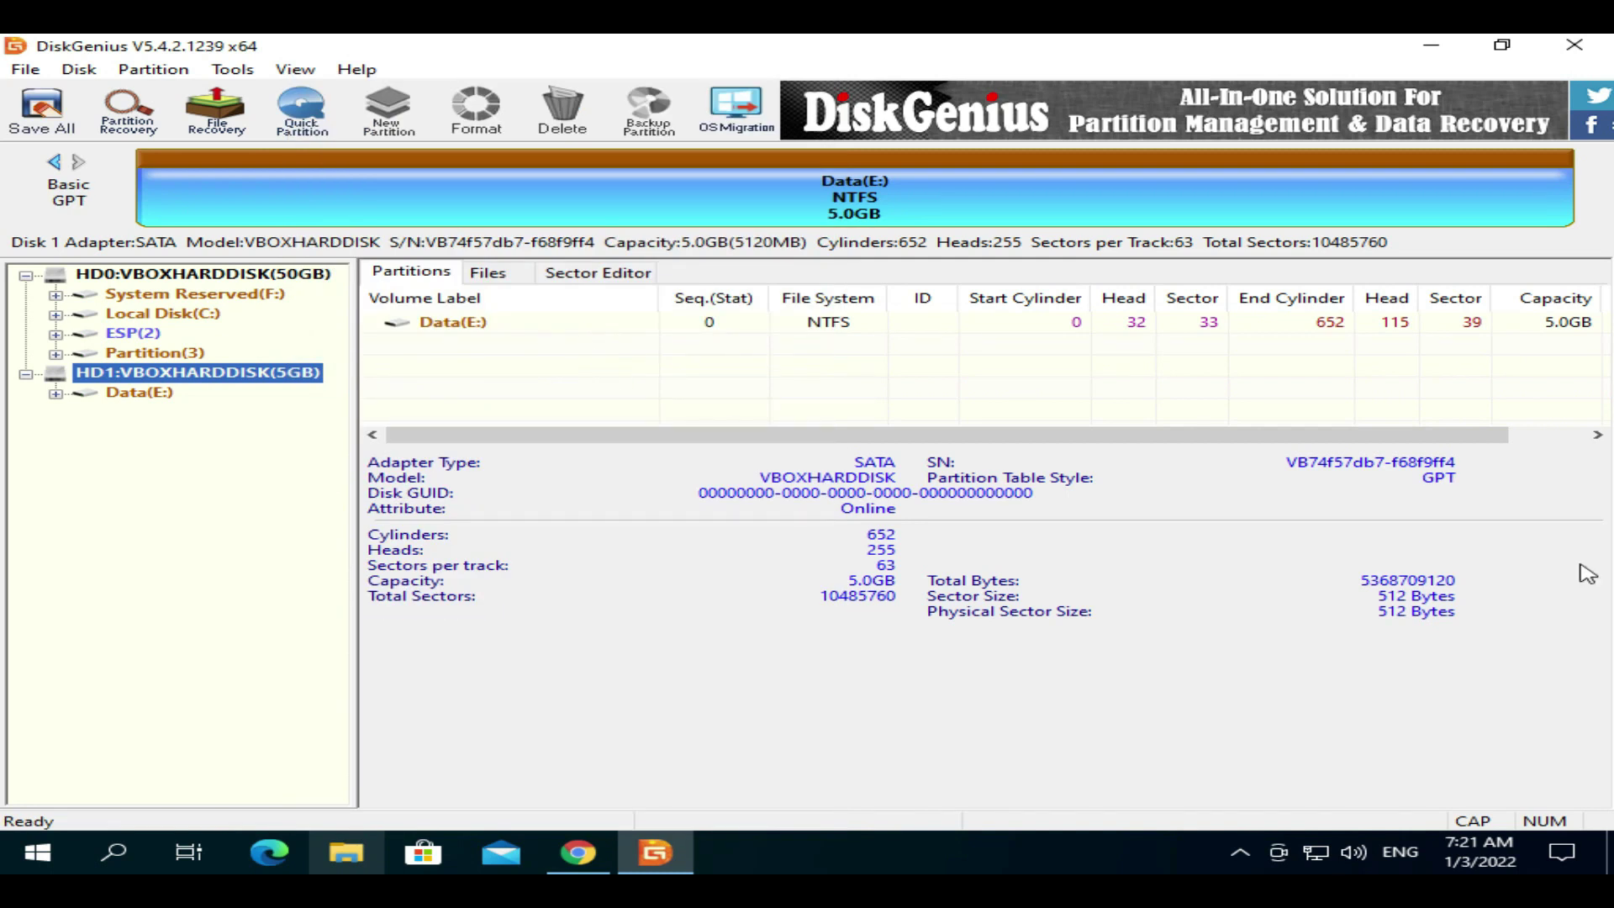
{"action": "left_click", "coordinate": [57, 114]}
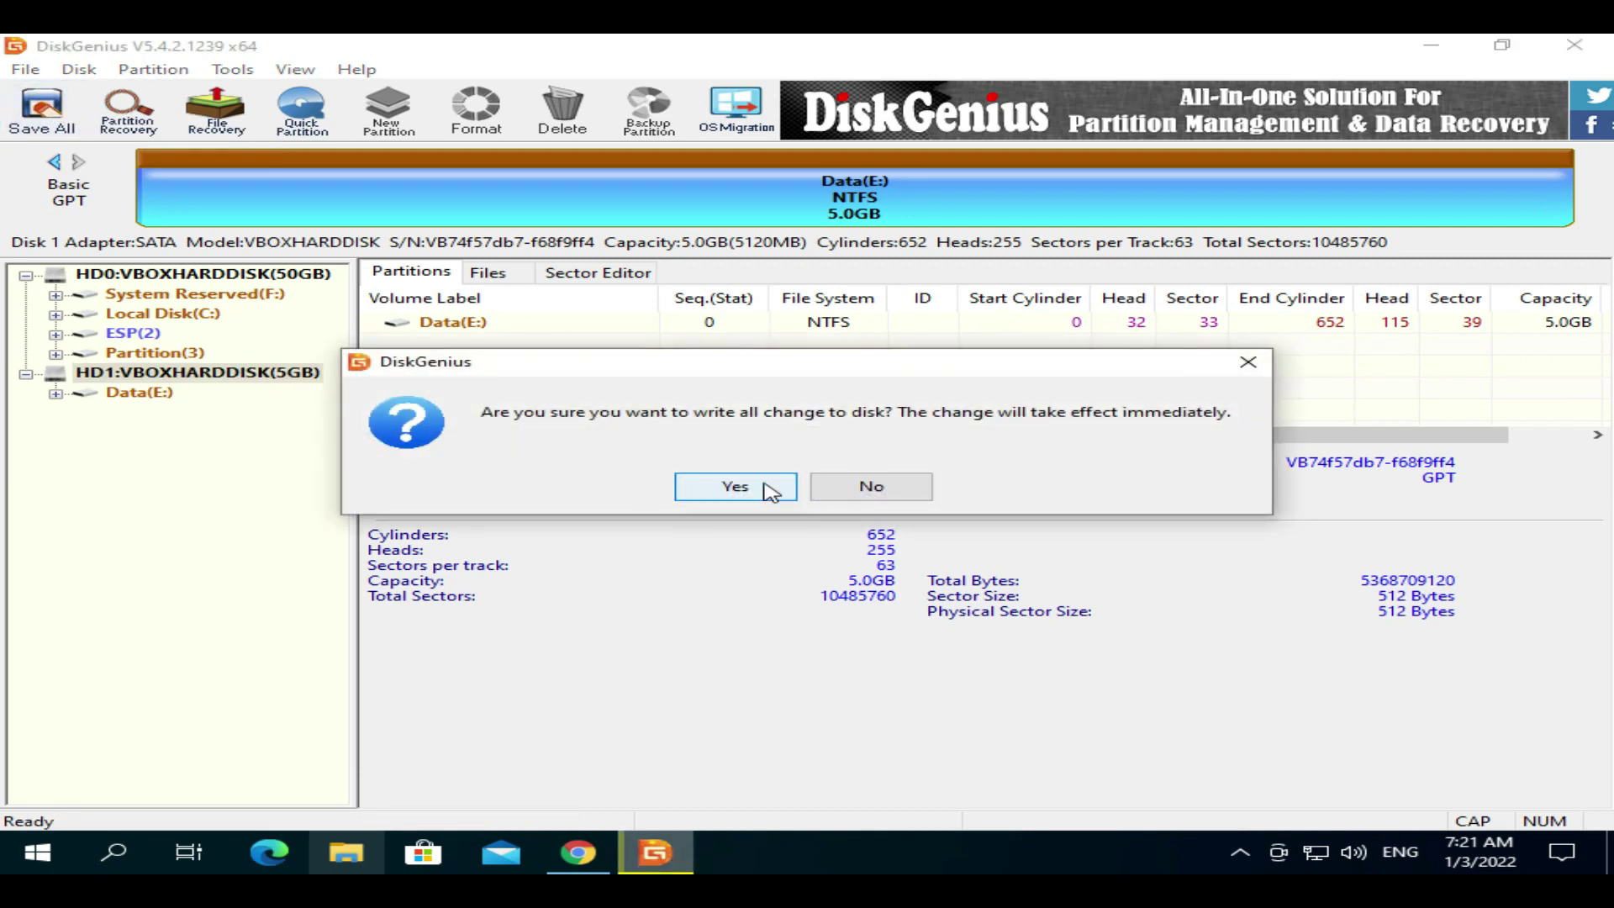
{"action": "left_click", "coordinate": [772, 483]}
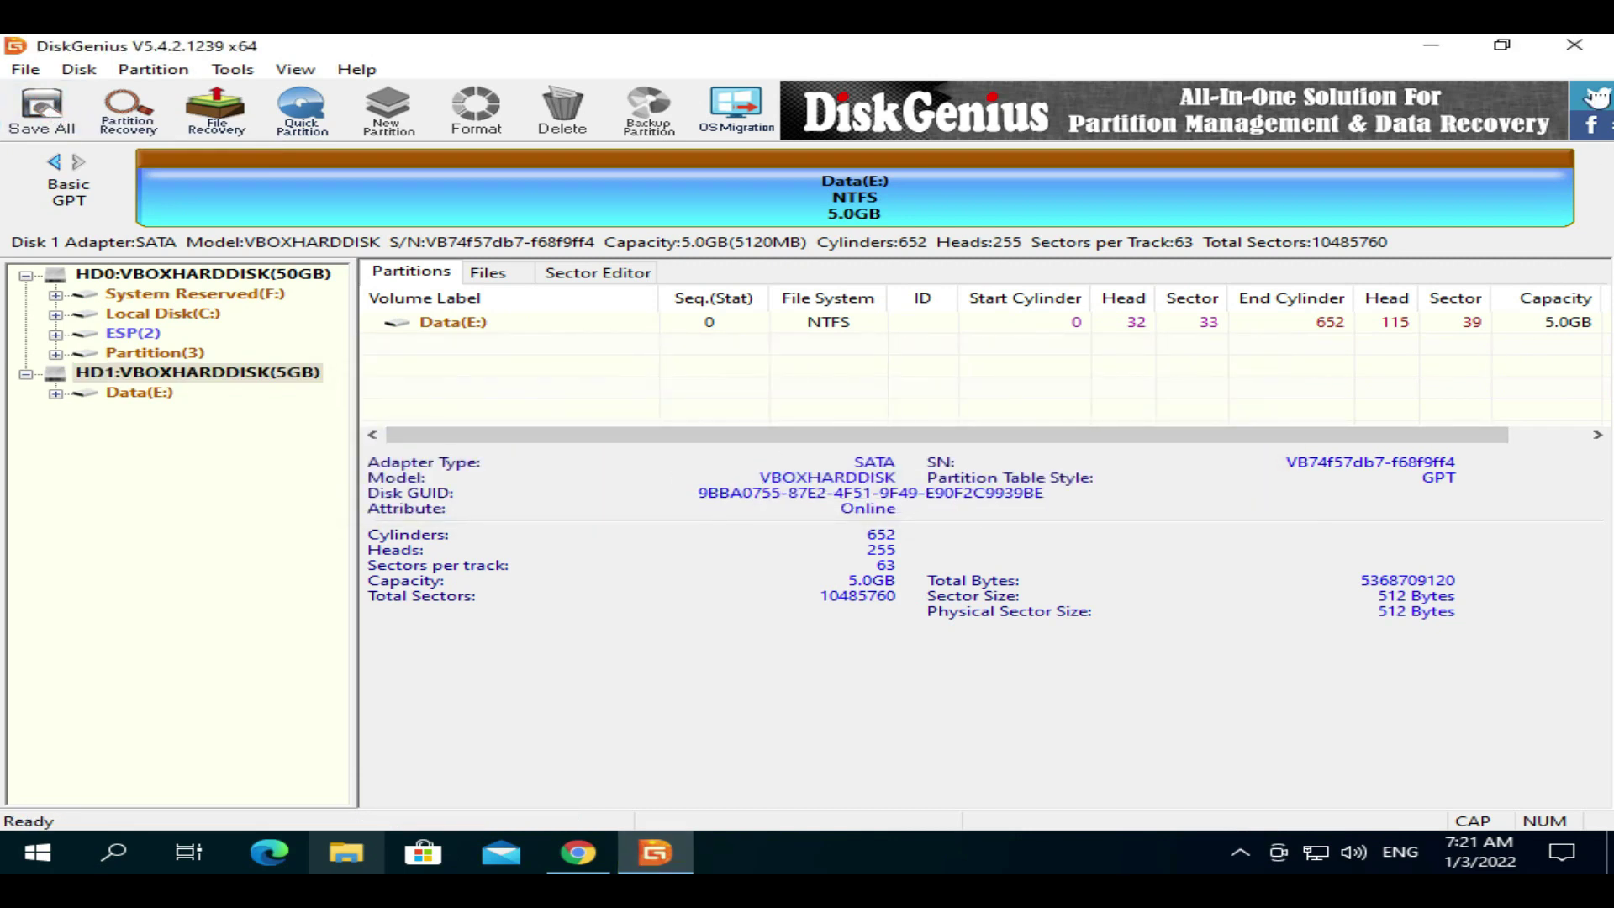
{"action": "left_click", "coordinate": [1574, 48]}
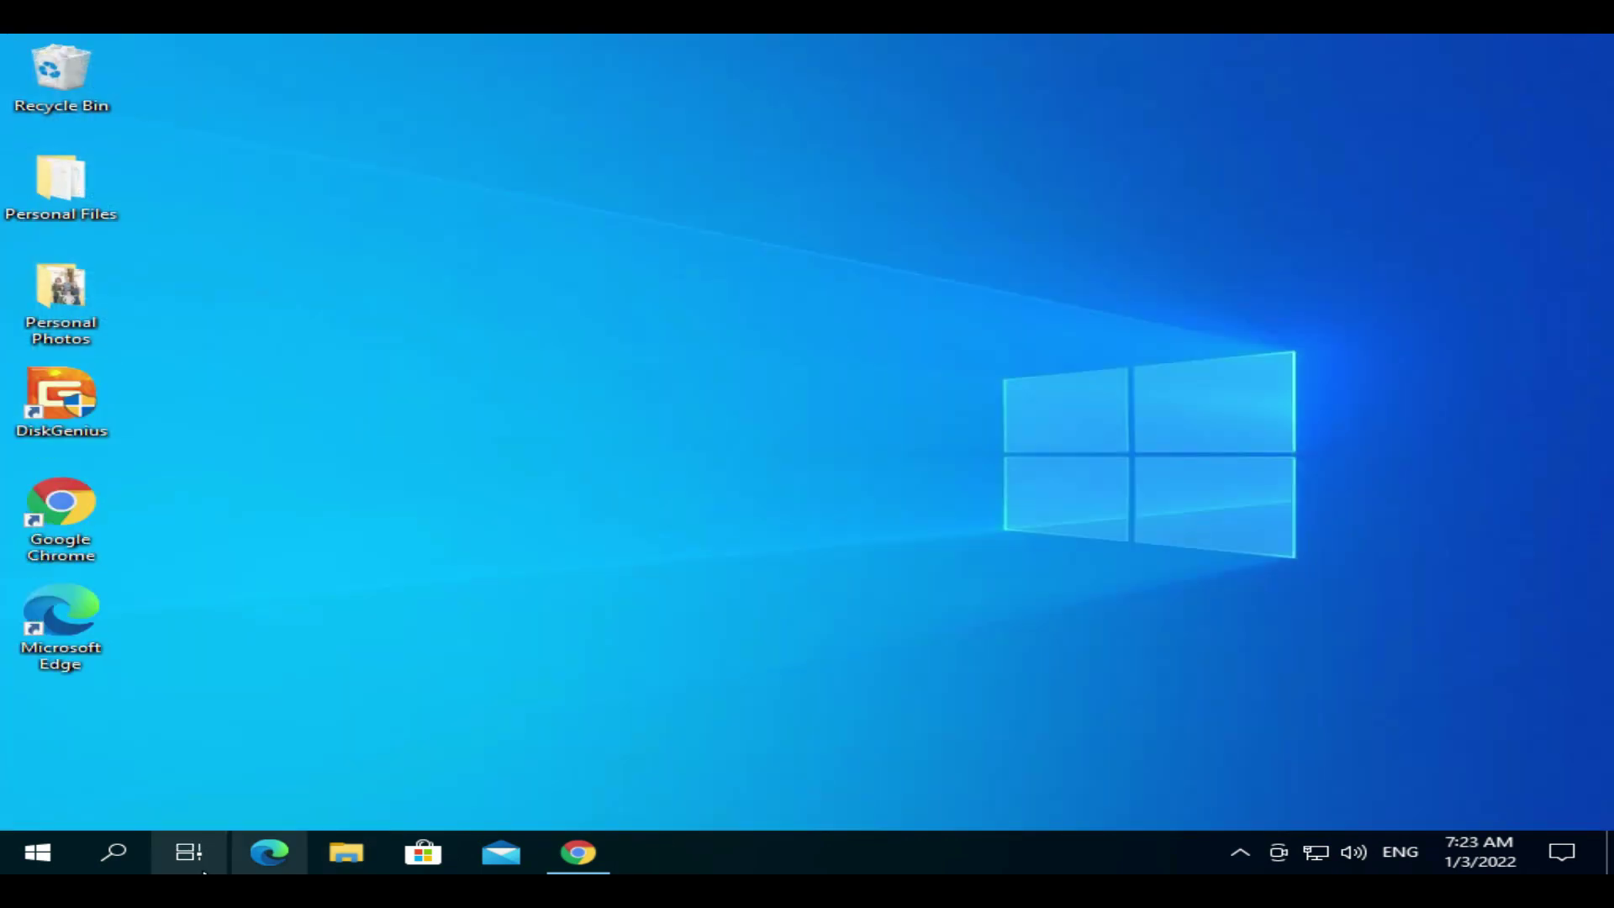
Restart the PC from the Start menu's power options.
{"action": "left_click", "coordinate": [36, 853]}
{"action": "left_click", "coordinate": [54, 809]}
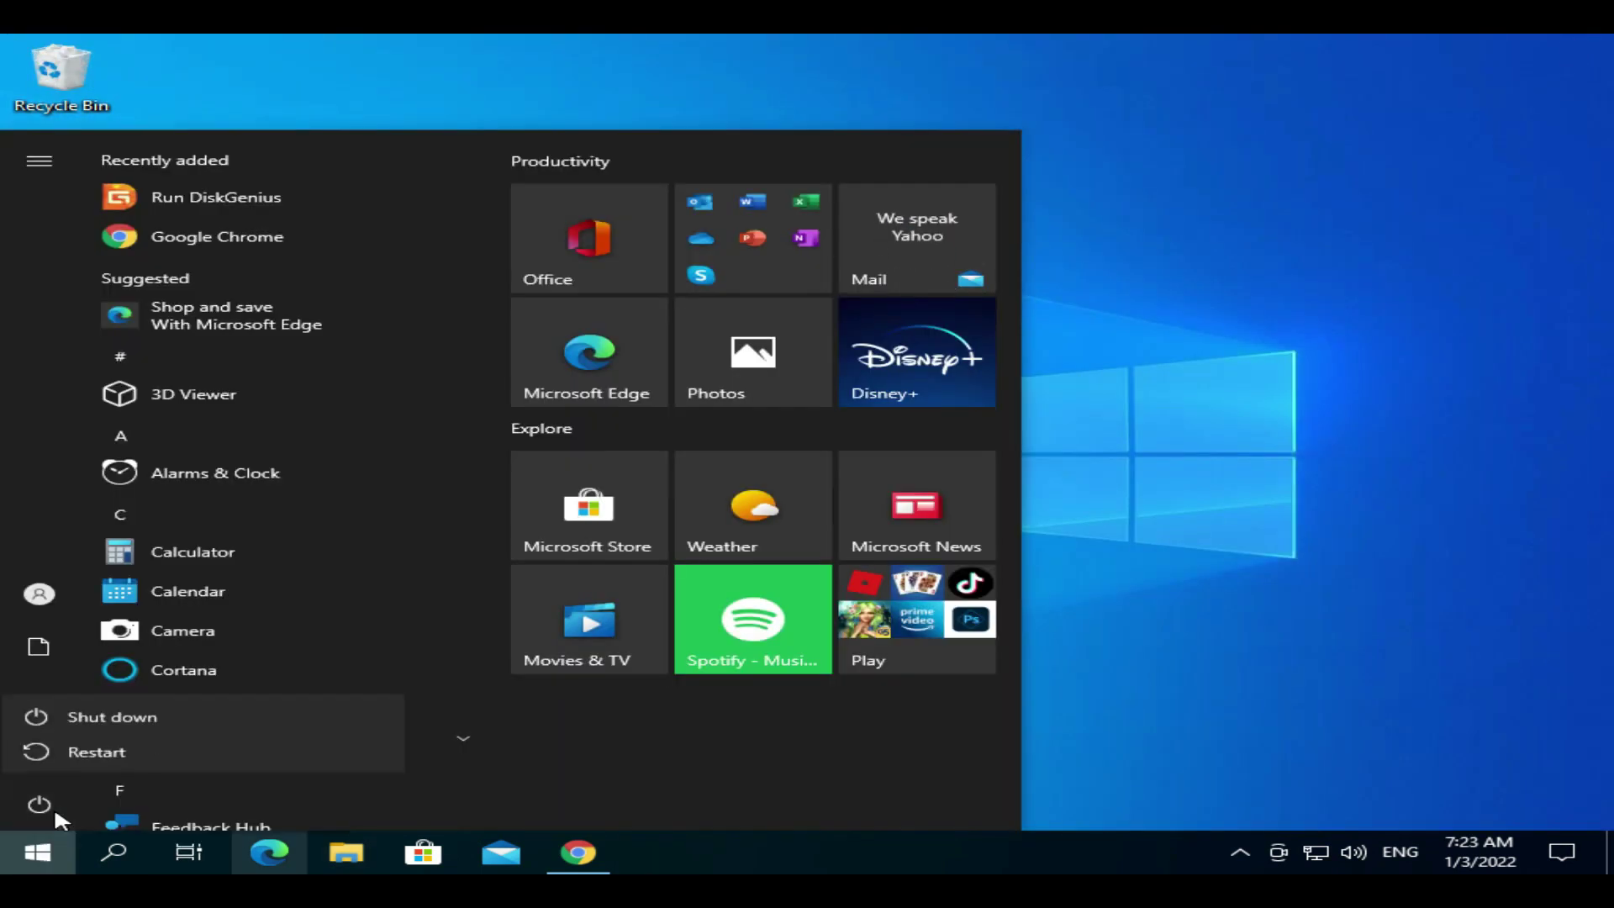
{"action": "left_click", "coordinate": [102, 761]}
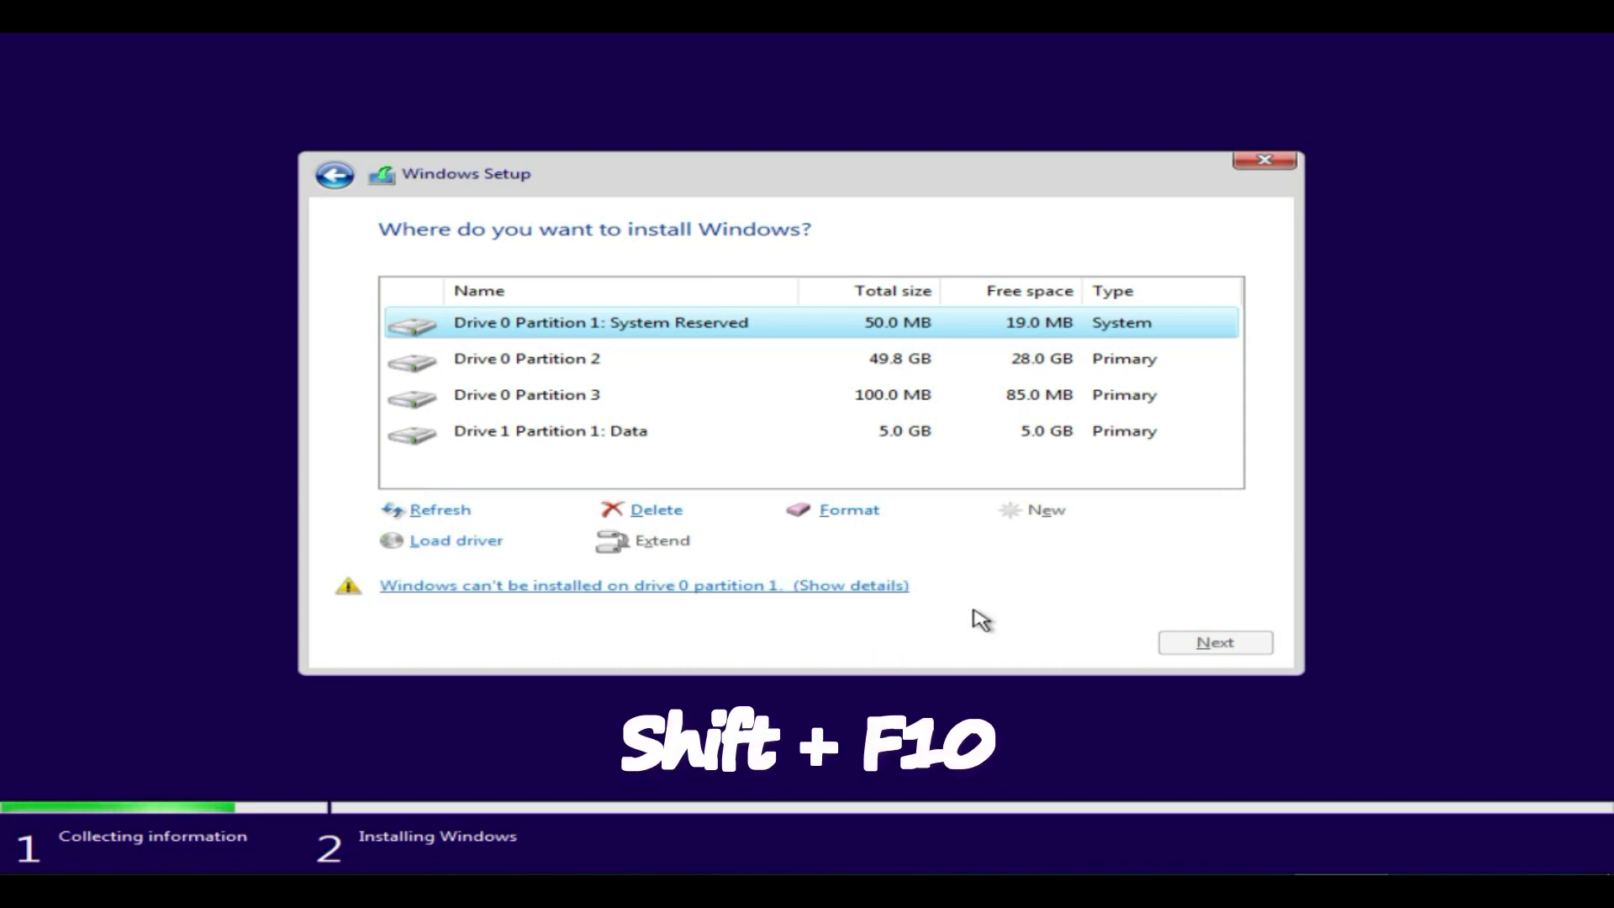
Open a Command Prompt over Setup with Shift+F10, start diskpart and list the disks.
{"action": "key", "text": "shift+F10"}
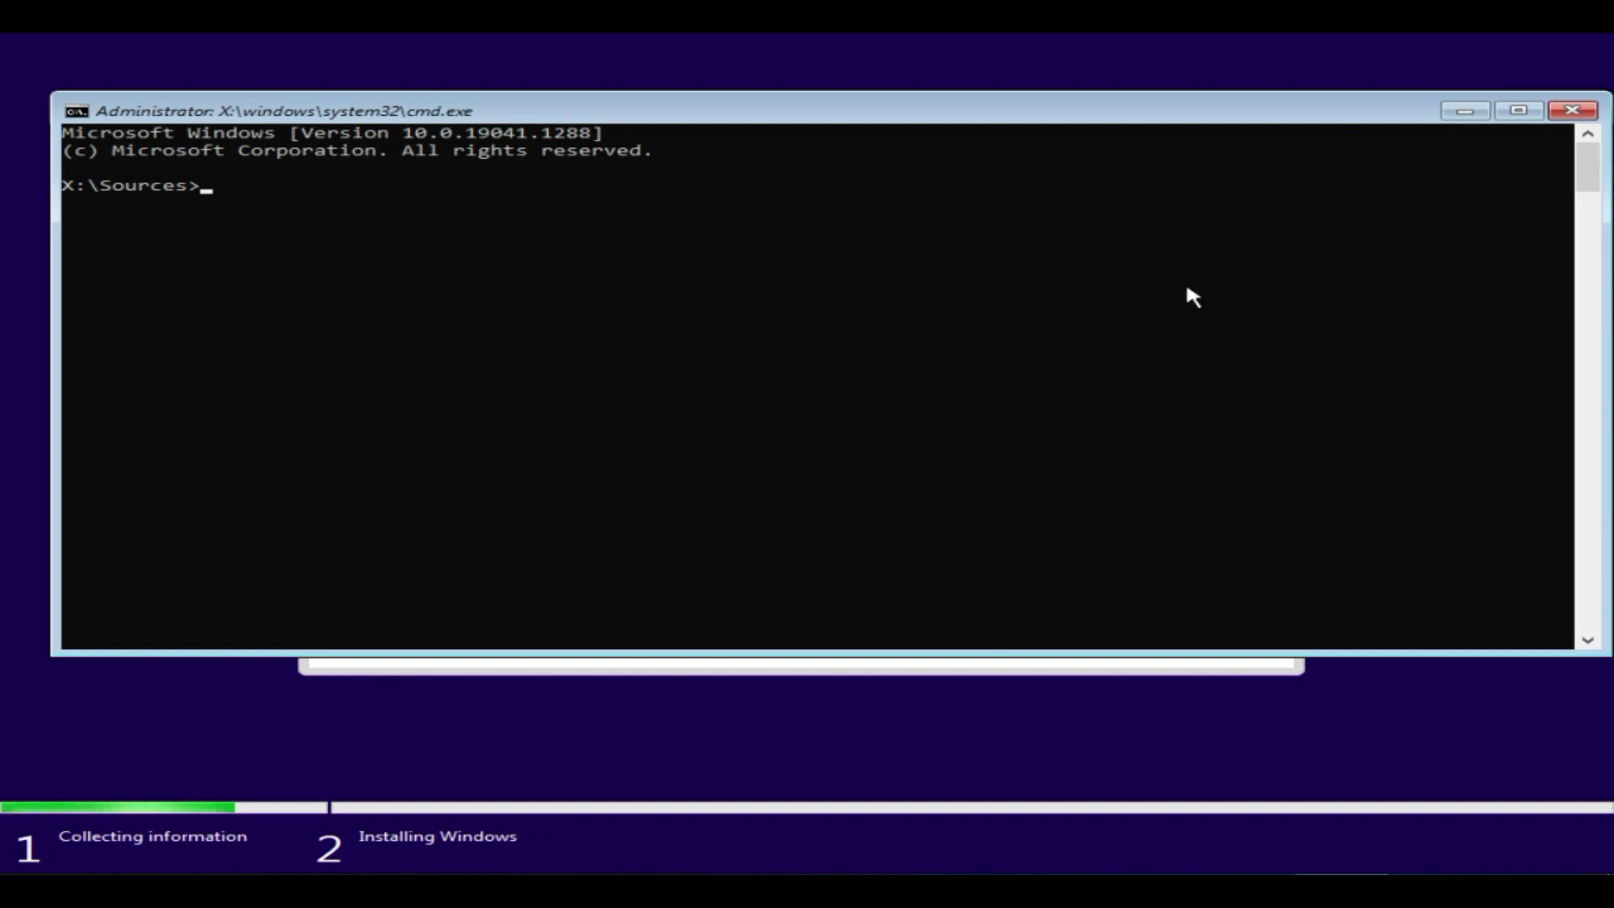
{"action": "type", "text": "diskpart"}
{"action": "key", "text": "Return"}
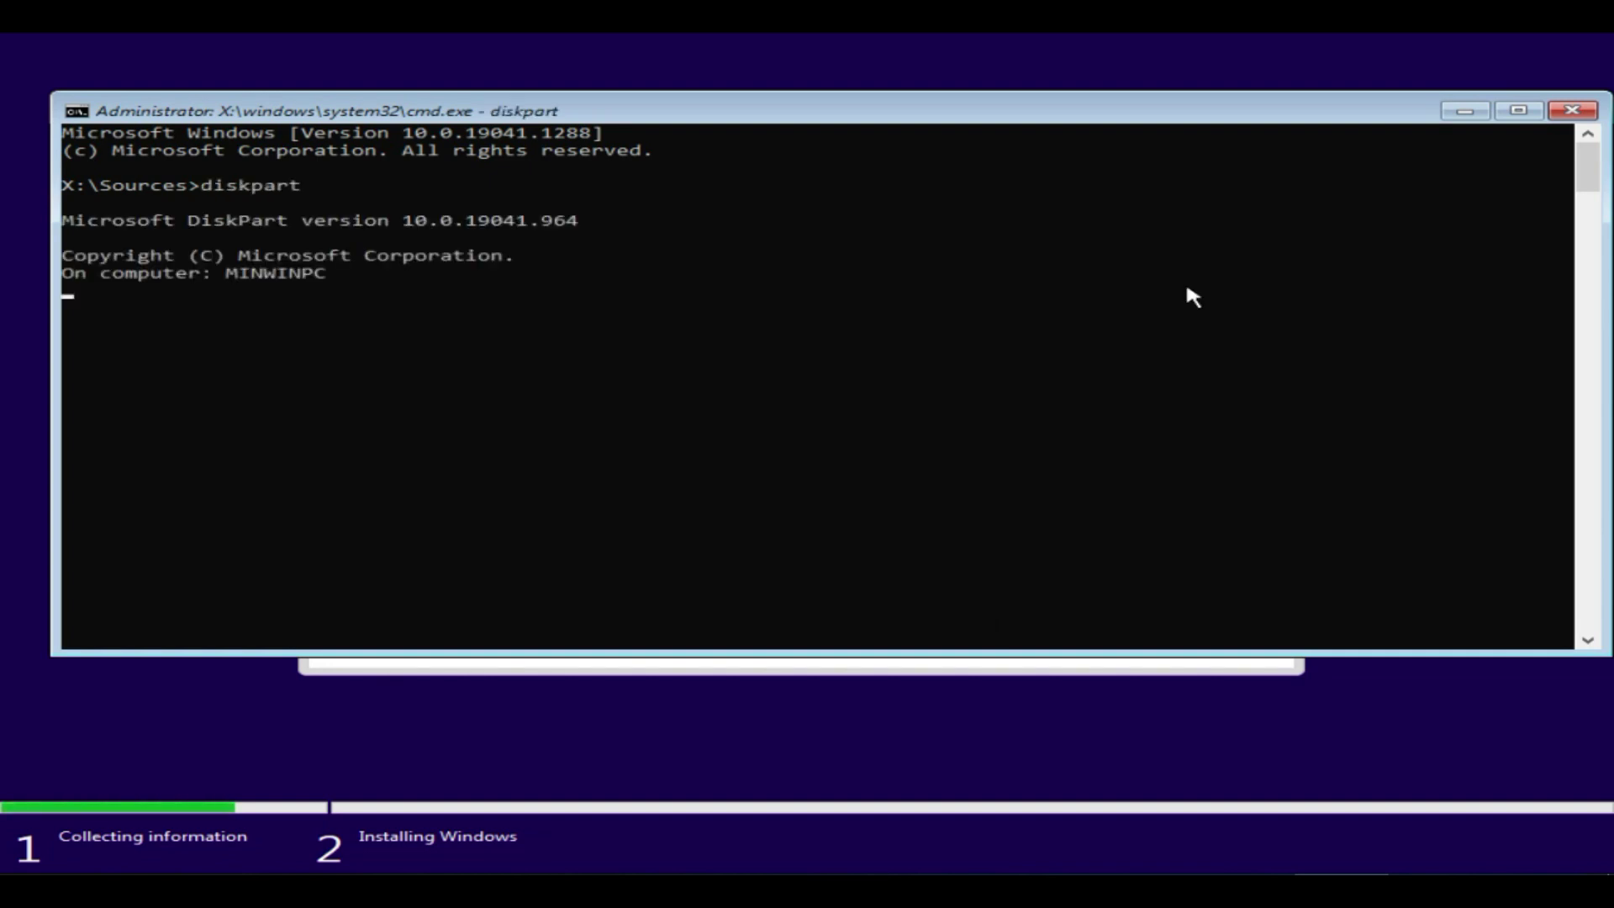
{"action": "type", "text": "list"}
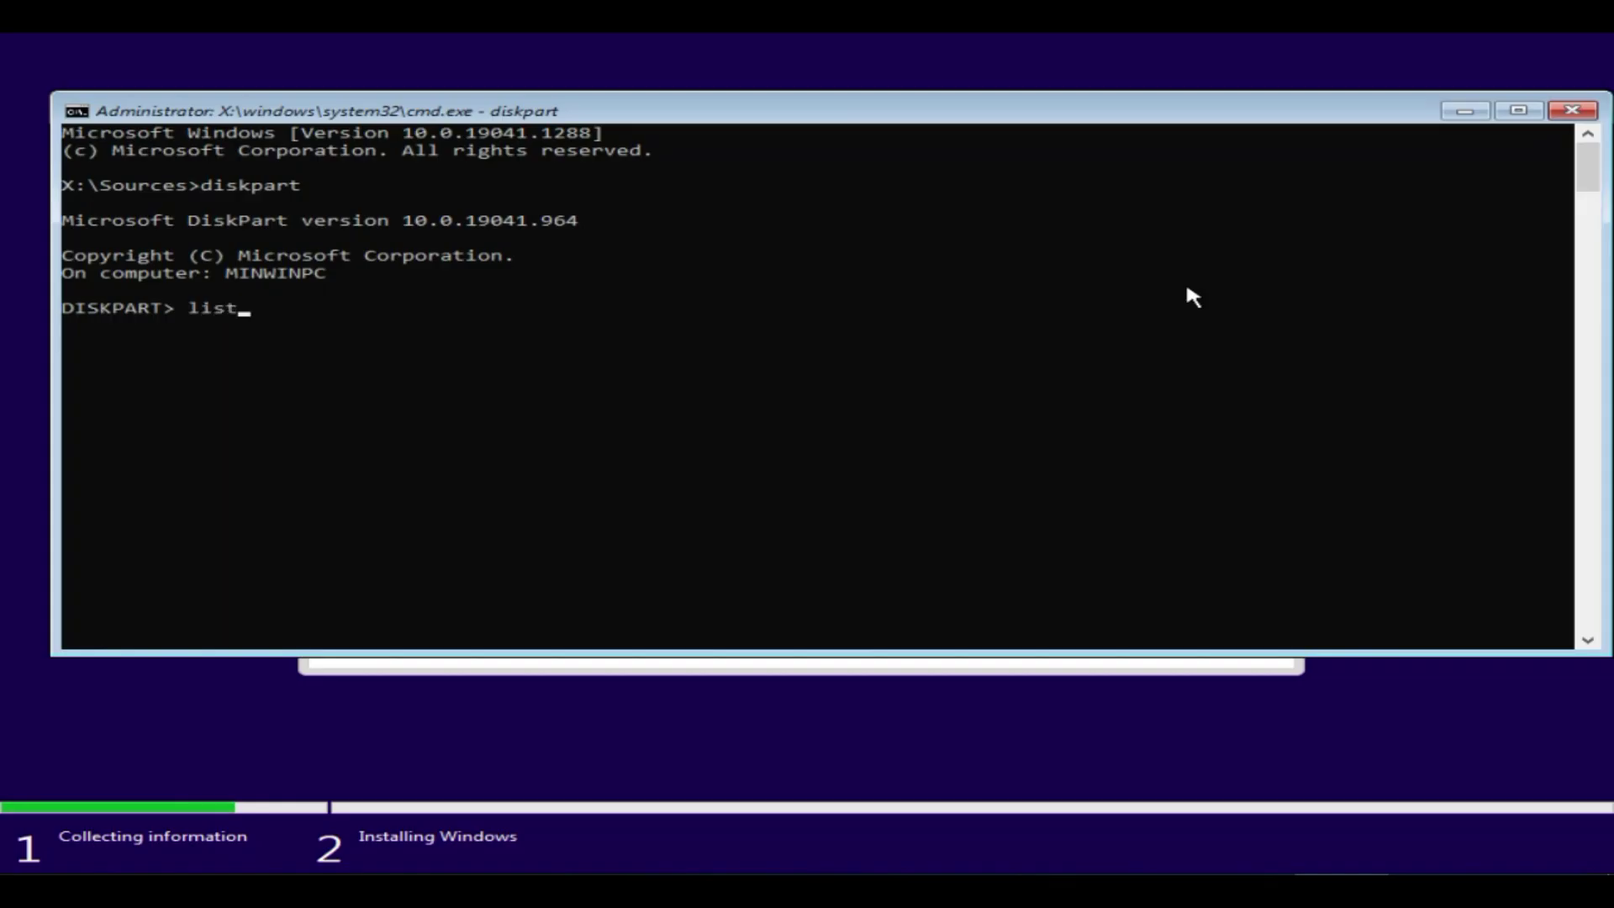
{"action": "type", "text": " disk"}
{"action": "key", "text": "Return"}
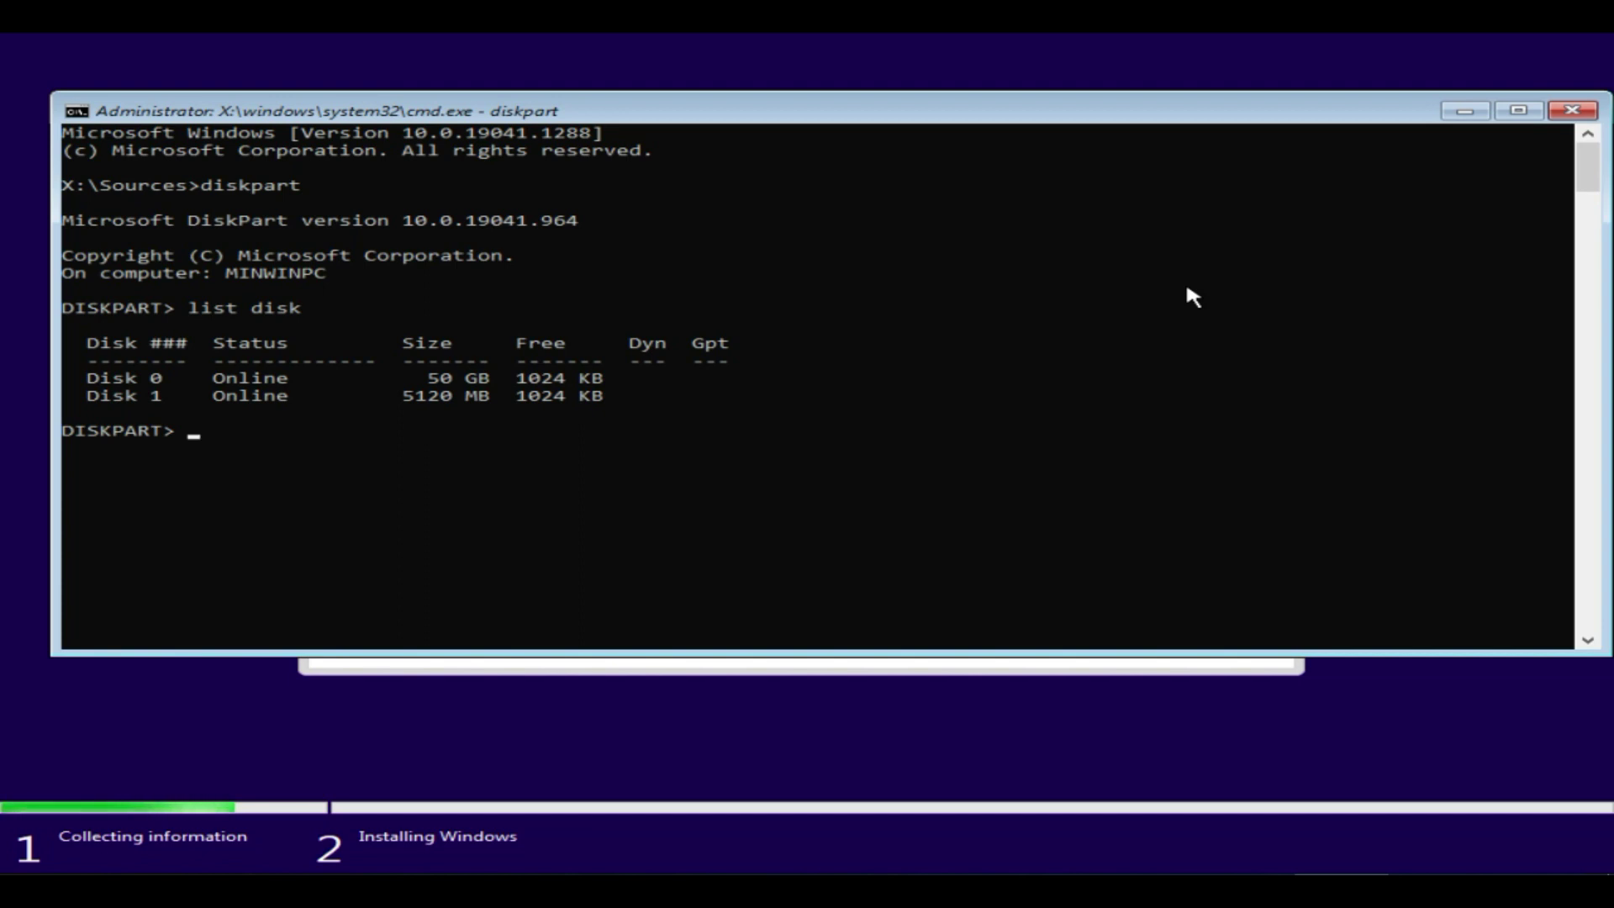
Select Disk 0 in DiskPart and begin entering the clean command.
{"action": "type", "text": "sele"}
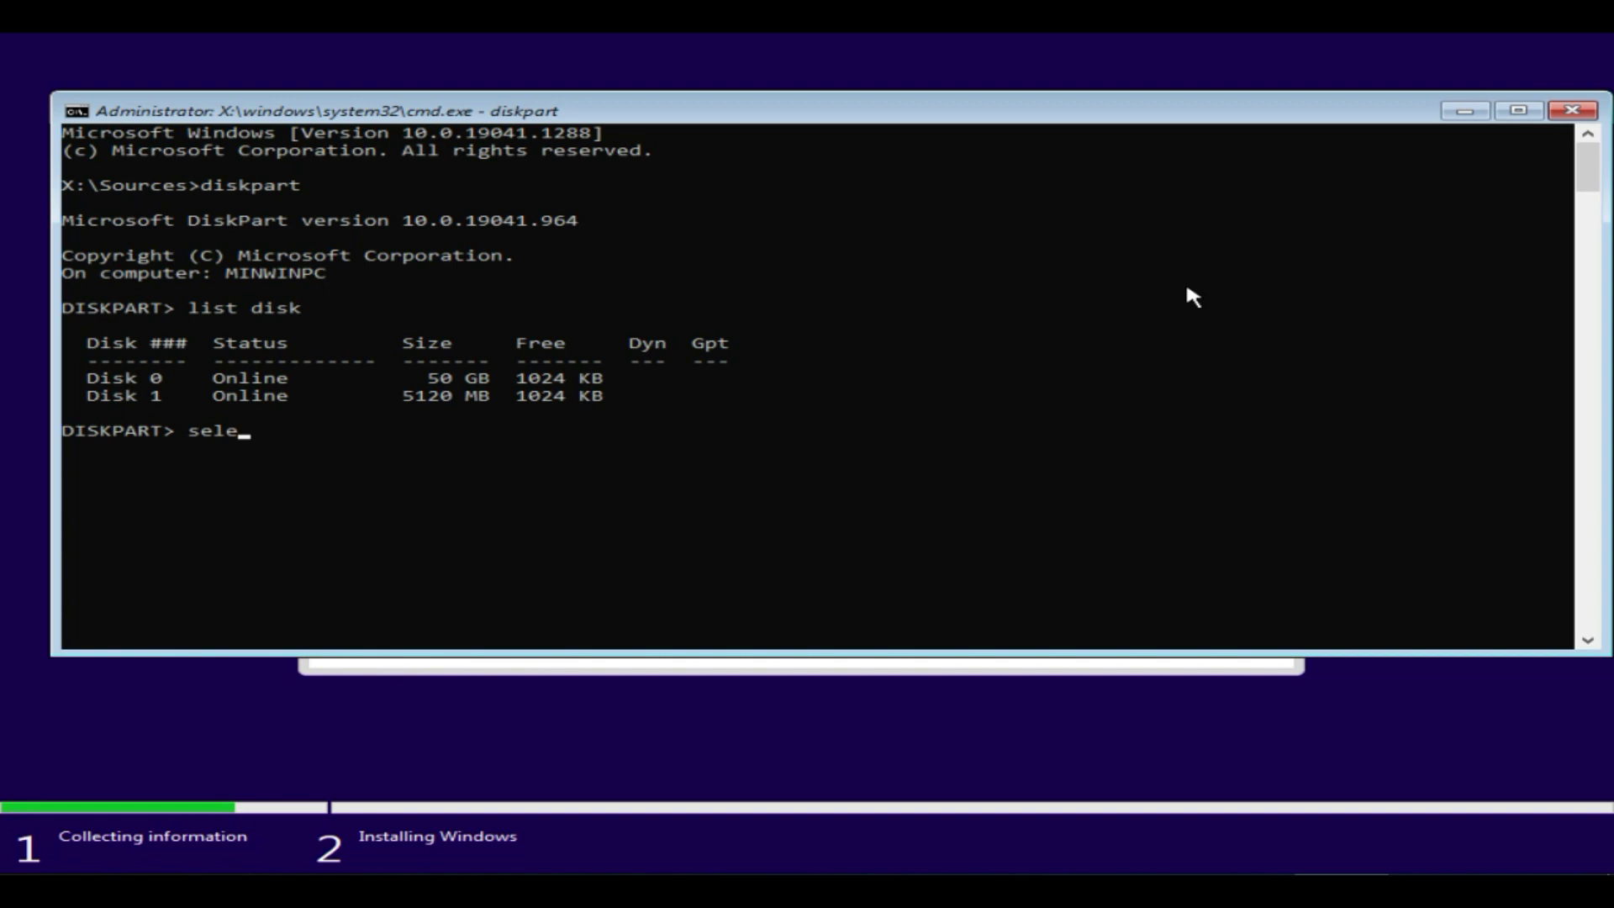
{"action": "type", "text": "ct disk 0"}
{"action": "key", "text": "Return"}
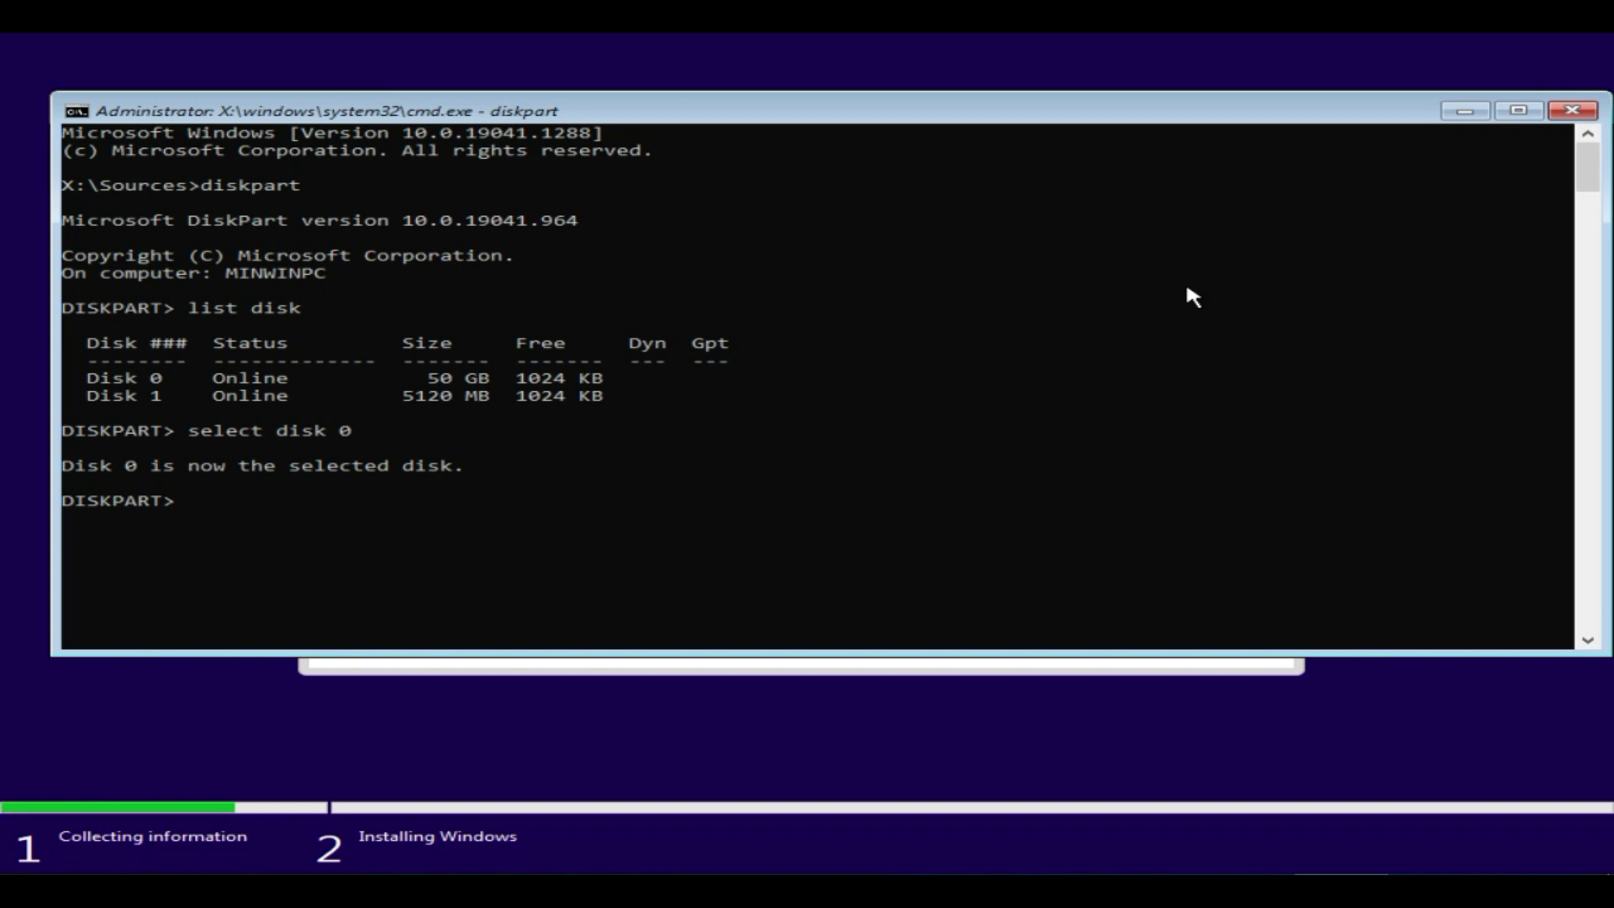
{"action": "type", "text": "clean"}
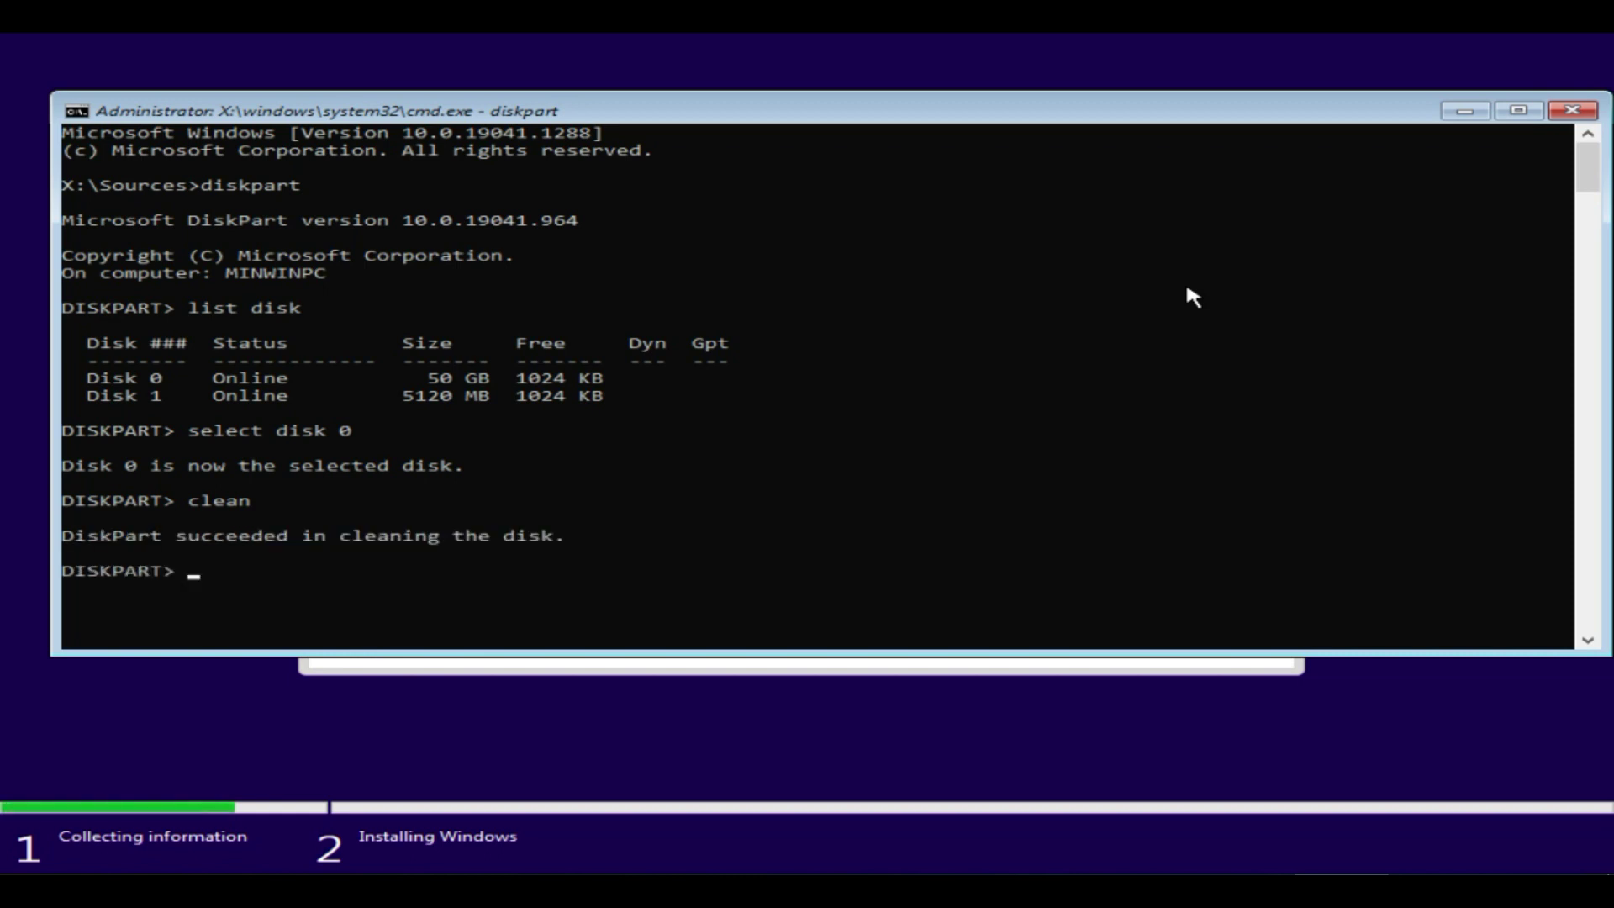
Convert Disk 0 with 'convert gpt', then run 'clean' on it again.
{"action": "type", "text": "convert gpt"}
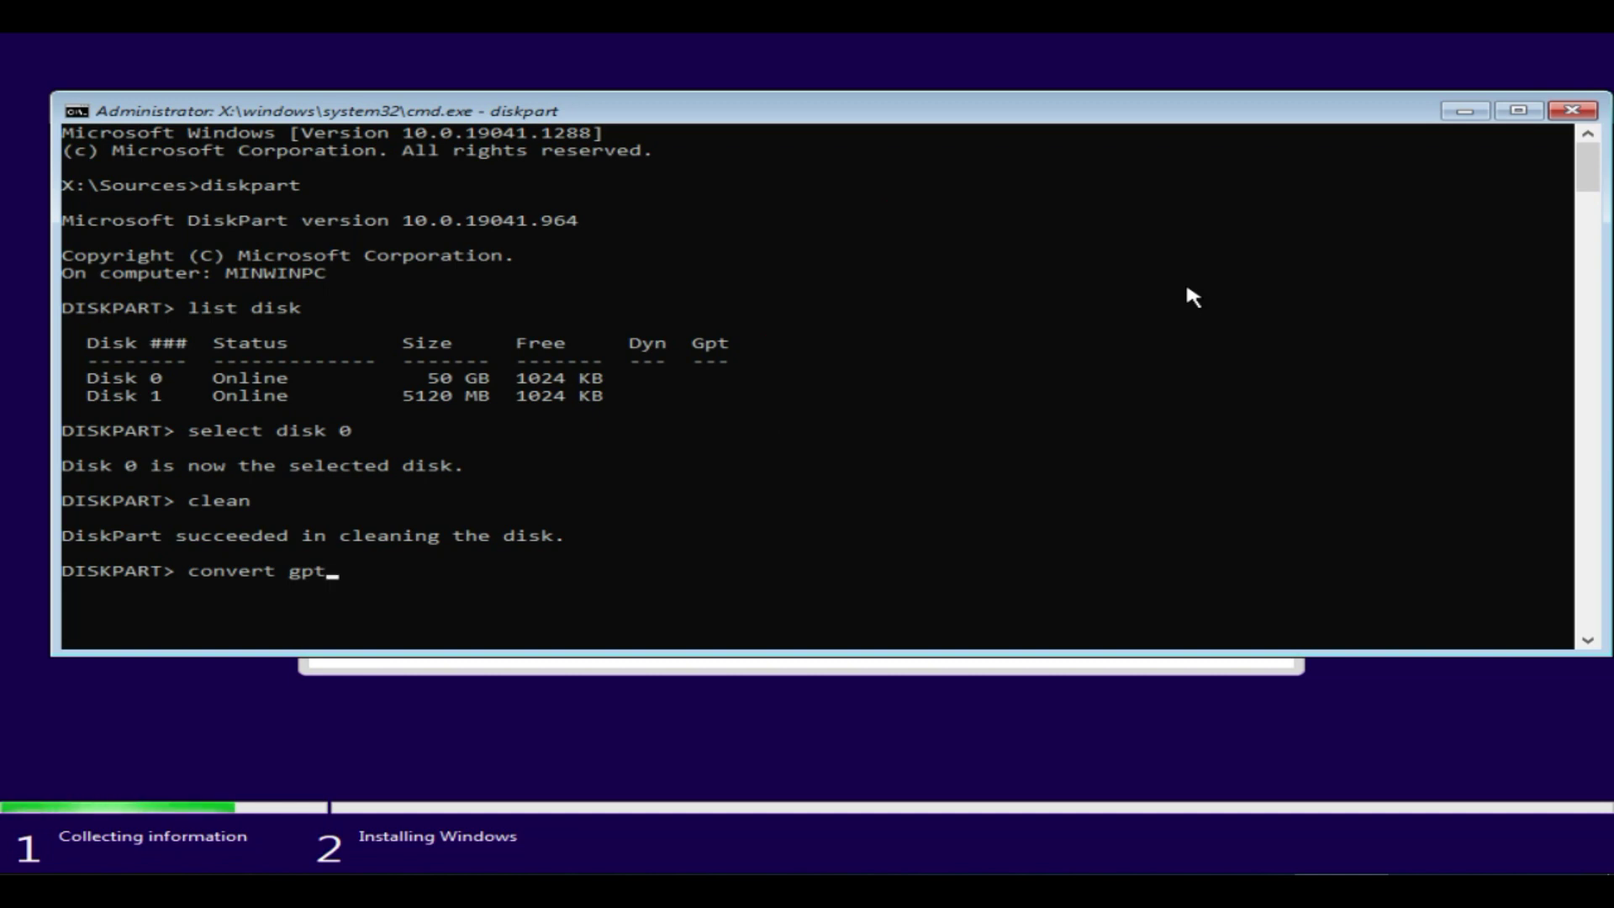
{"action": "key", "text": "Return"}
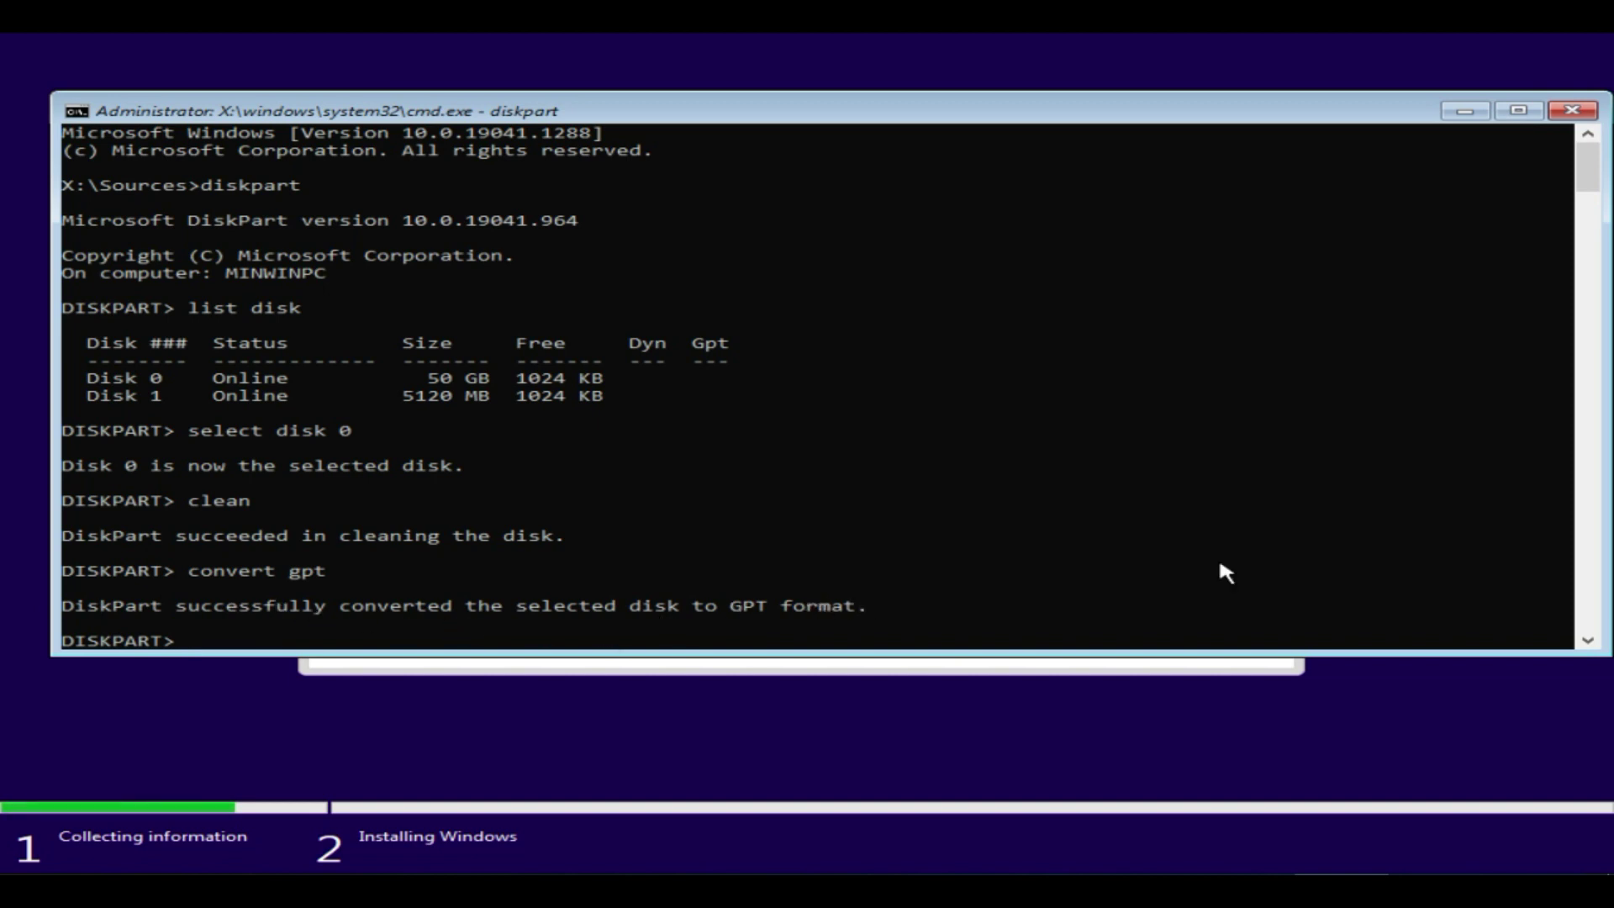
{"action": "type", "text": "clean"}
{"action": "key", "text": "Return"}
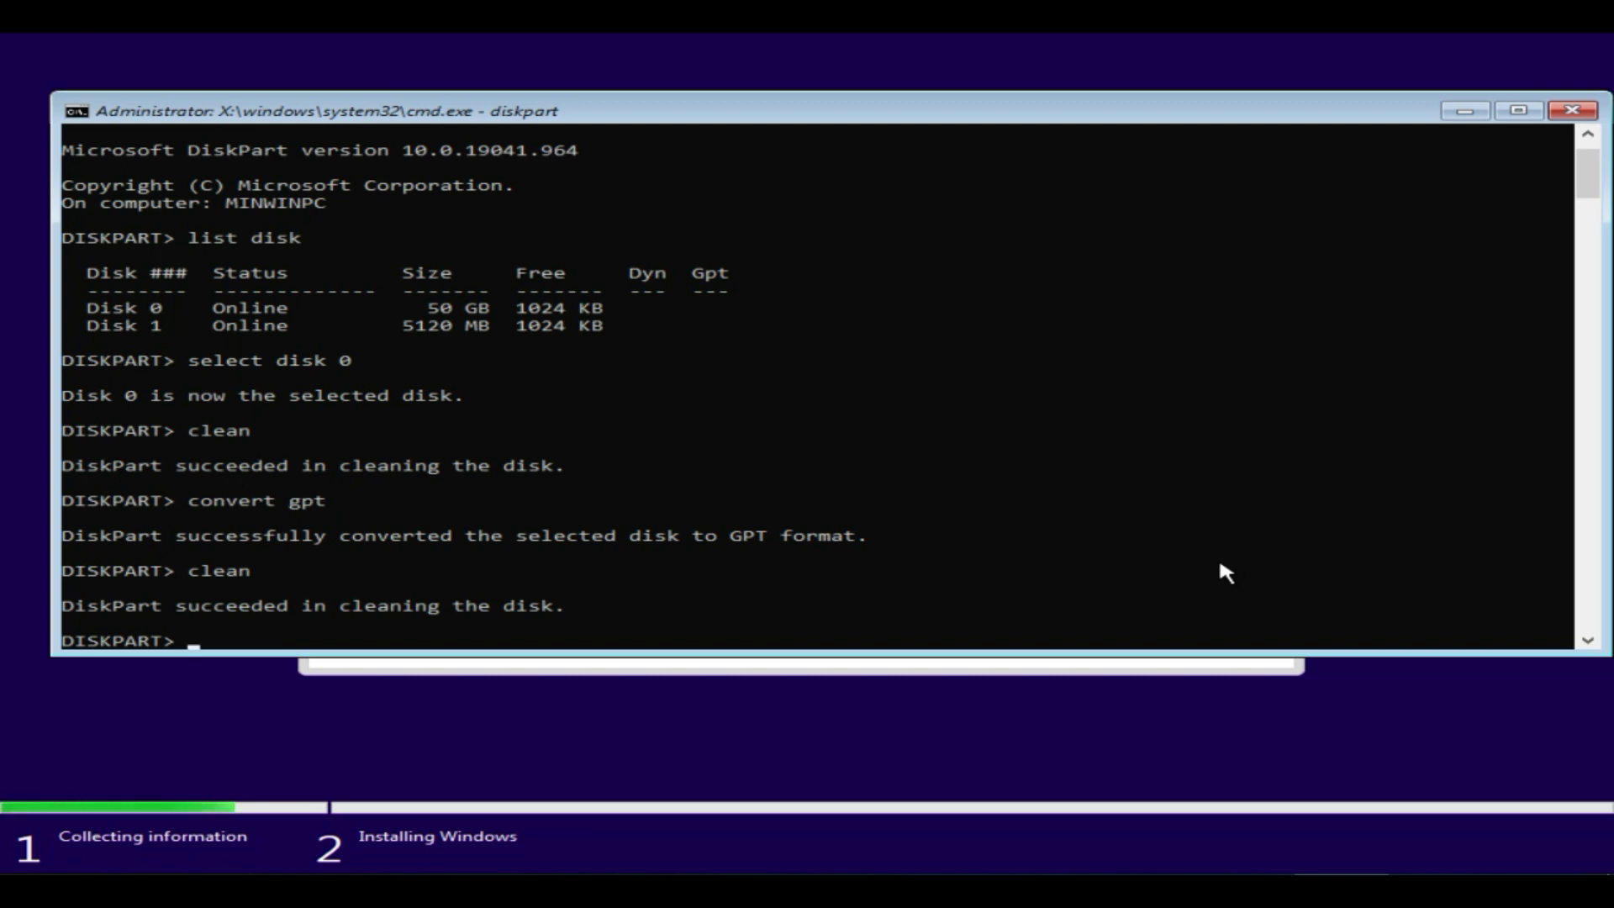
Close the Command Prompt and quit the current Windows Setup session.
{"action": "left_click", "coordinate": [1571, 111]}
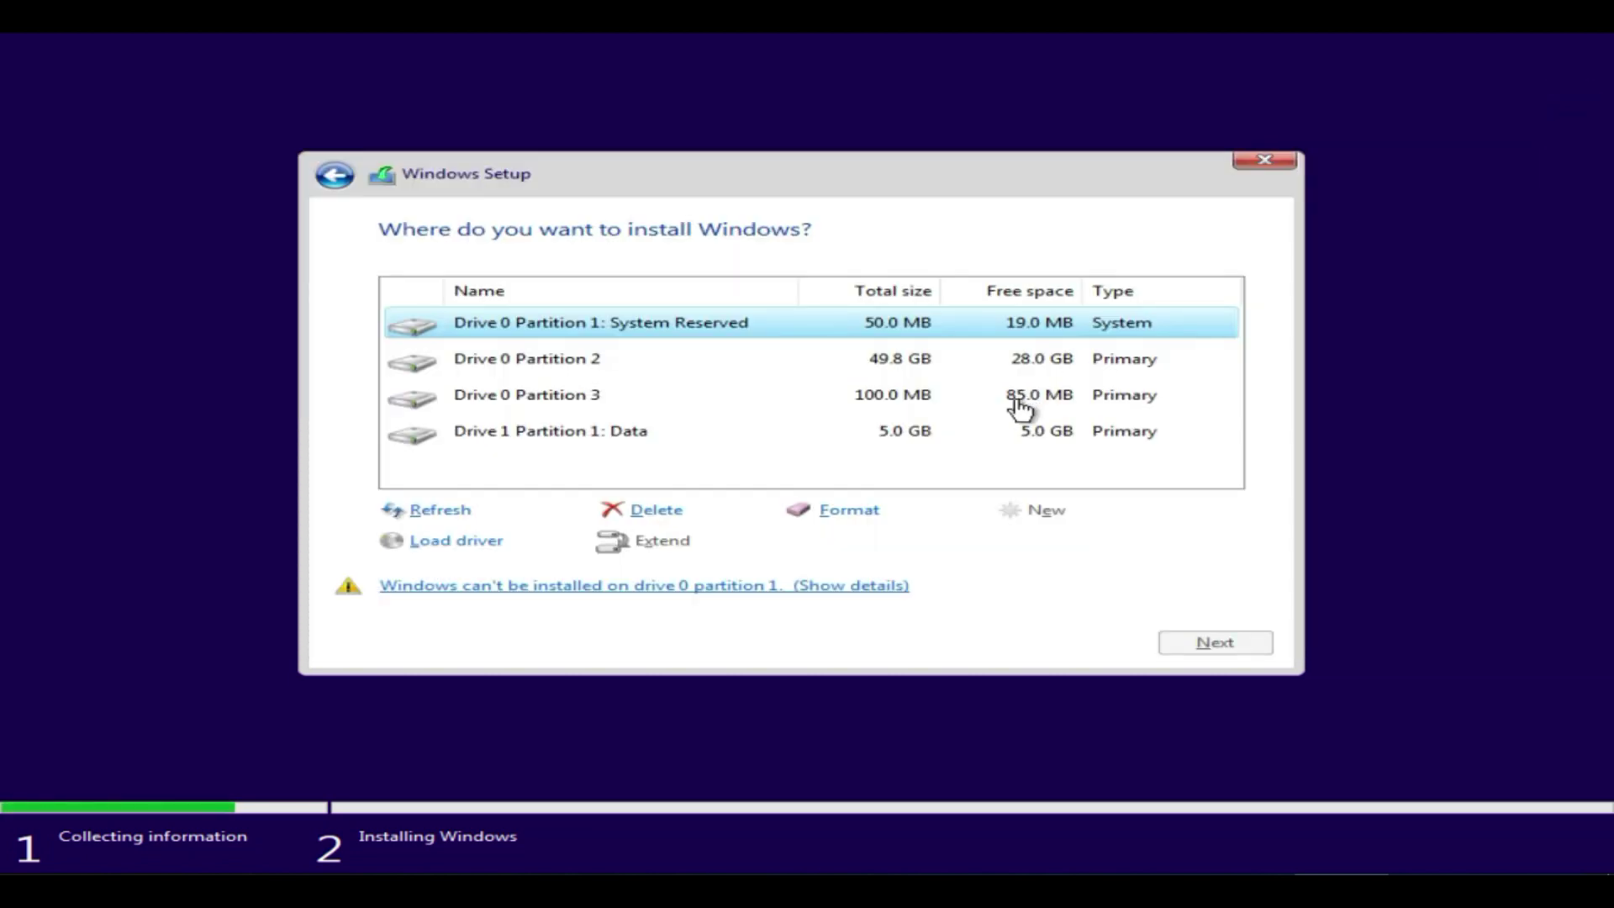
{"action": "left_click", "coordinate": [1265, 163]}
{"action": "left_click", "coordinate": [1055, 543]}
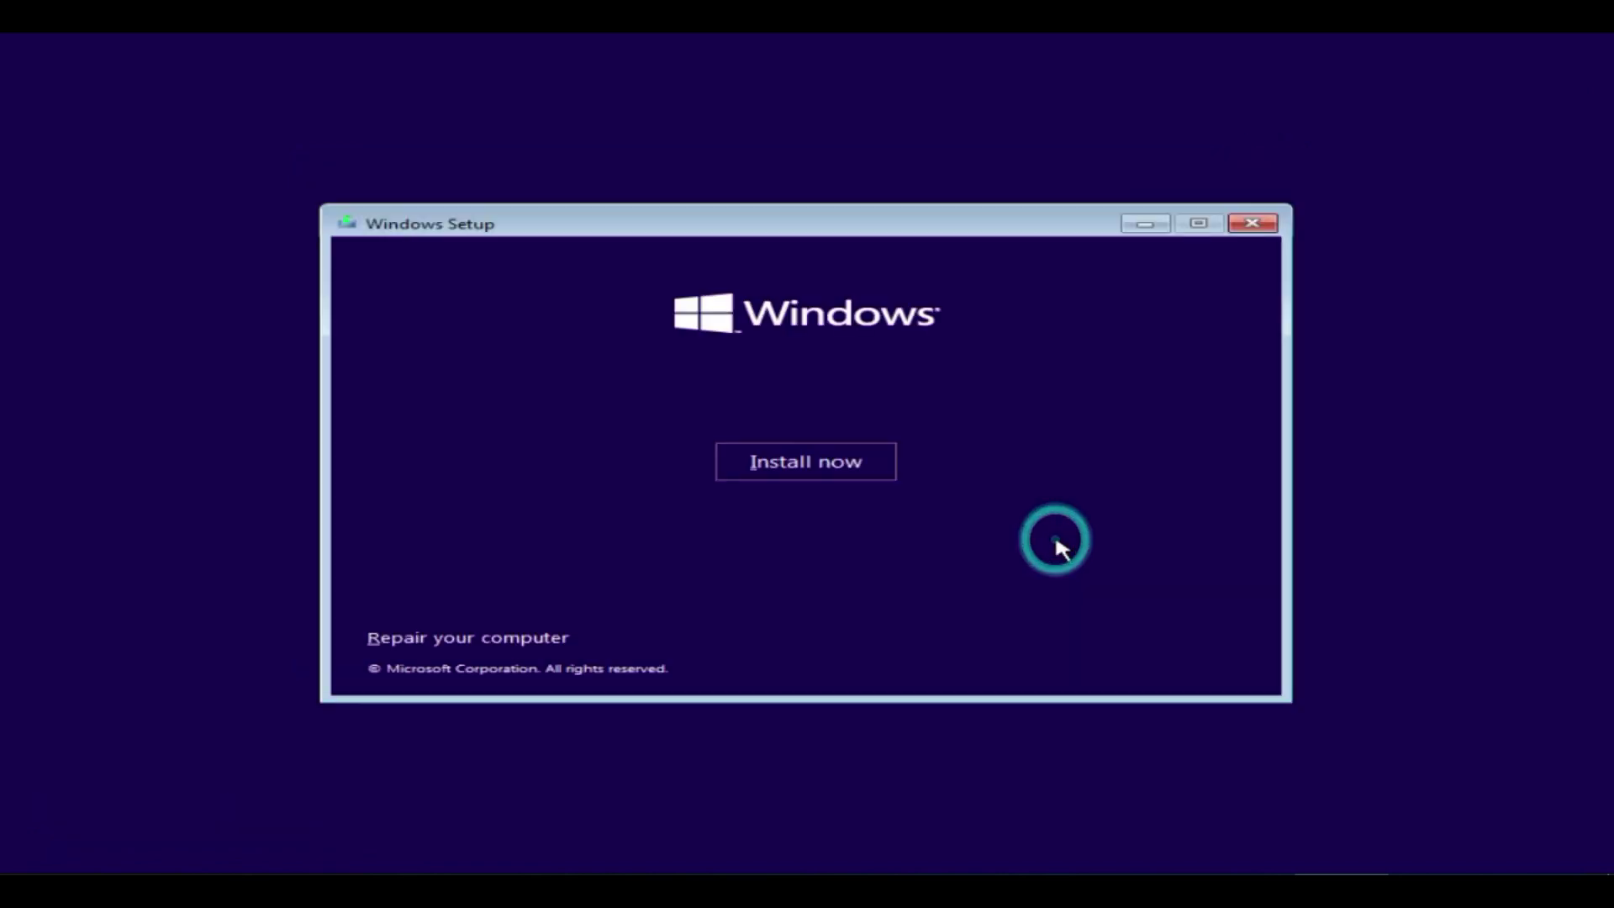
Run a custom Windows 10 Pro install without a product key onto Drive 0's unallocated space.
{"action": "left_click", "coordinate": [832, 473]}
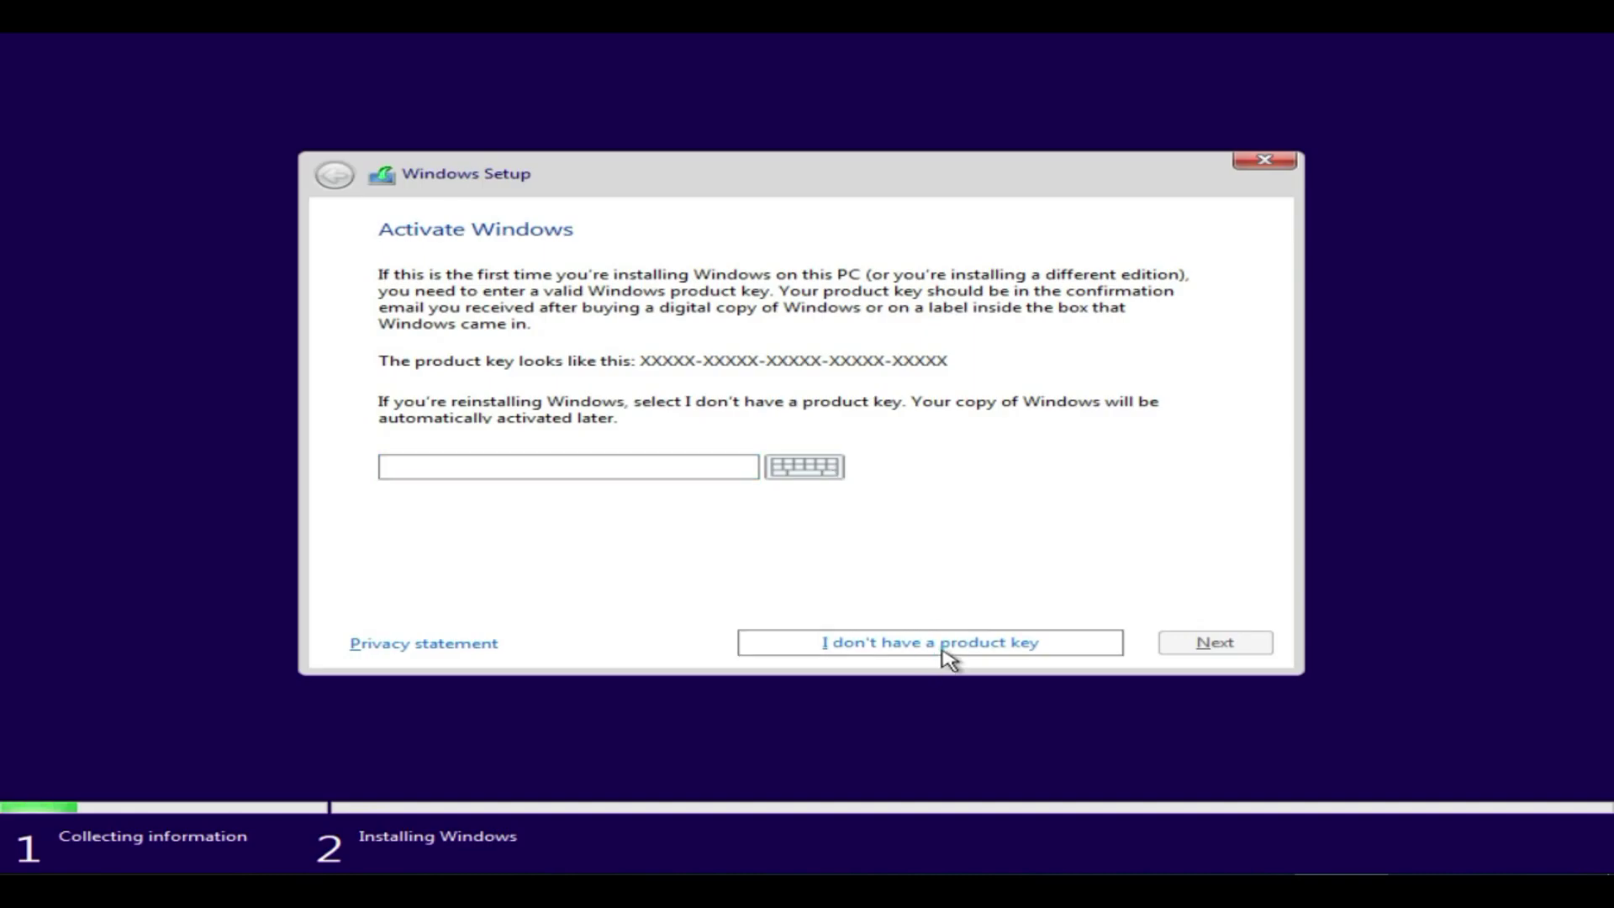
{"action": "left_click", "coordinate": [941, 648]}
{"action": "left_click", "coordinate": [504, 409]}
{"action": "left_click", "coordinate": [1227, 644]}
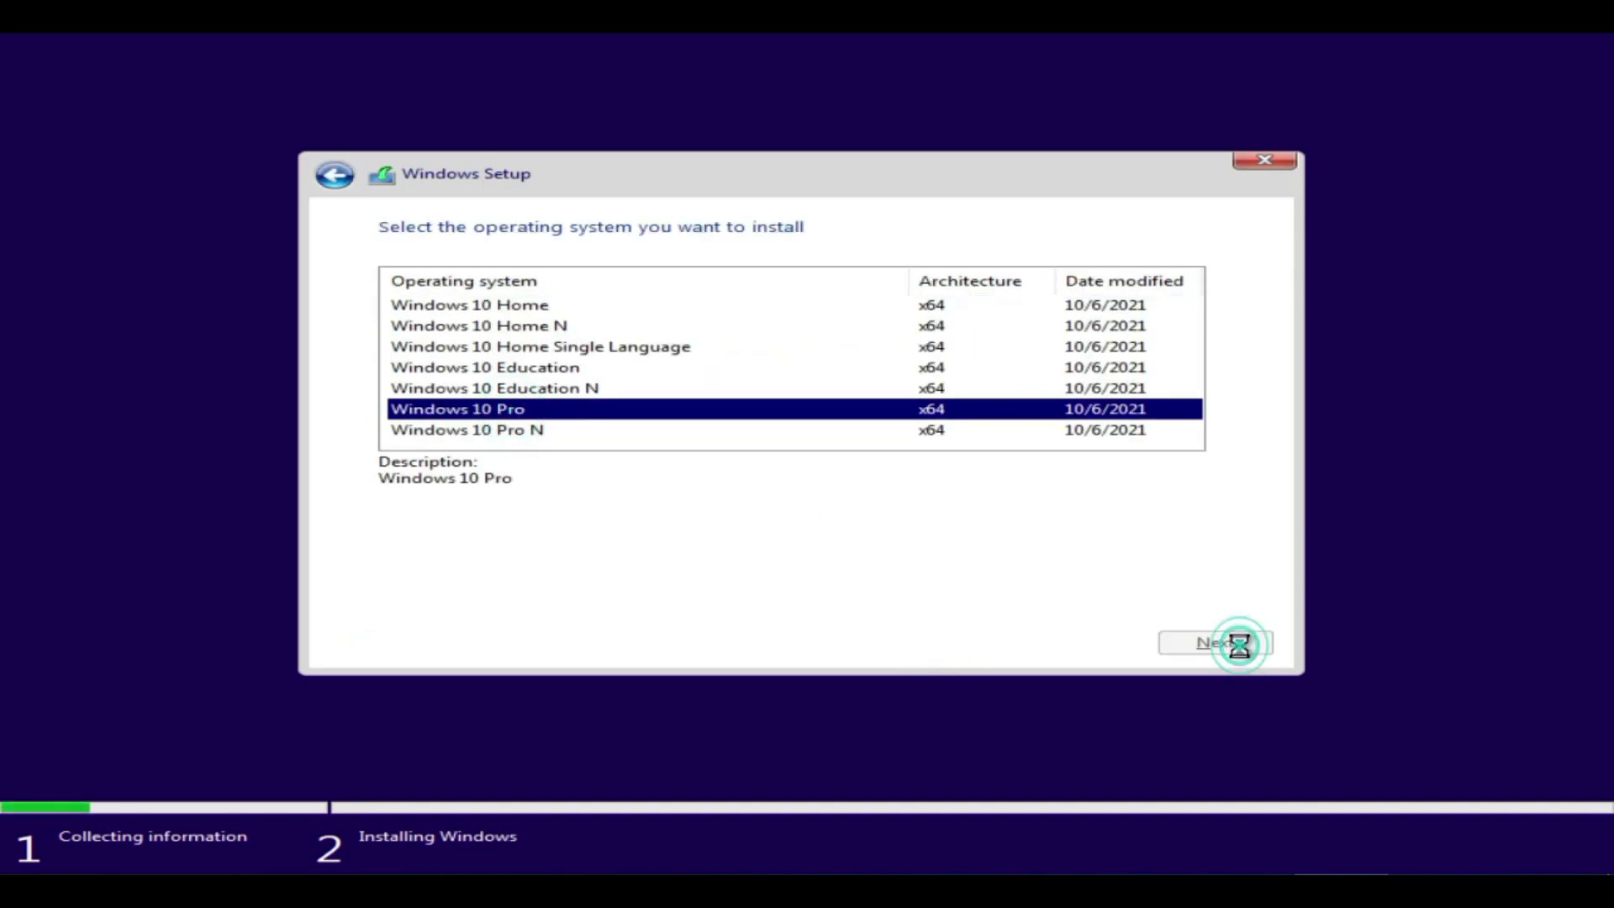
{"action": "left_click", "coordinate": [638, 592]}
{"action": "left_click", "coordinate": [1197, 647]}
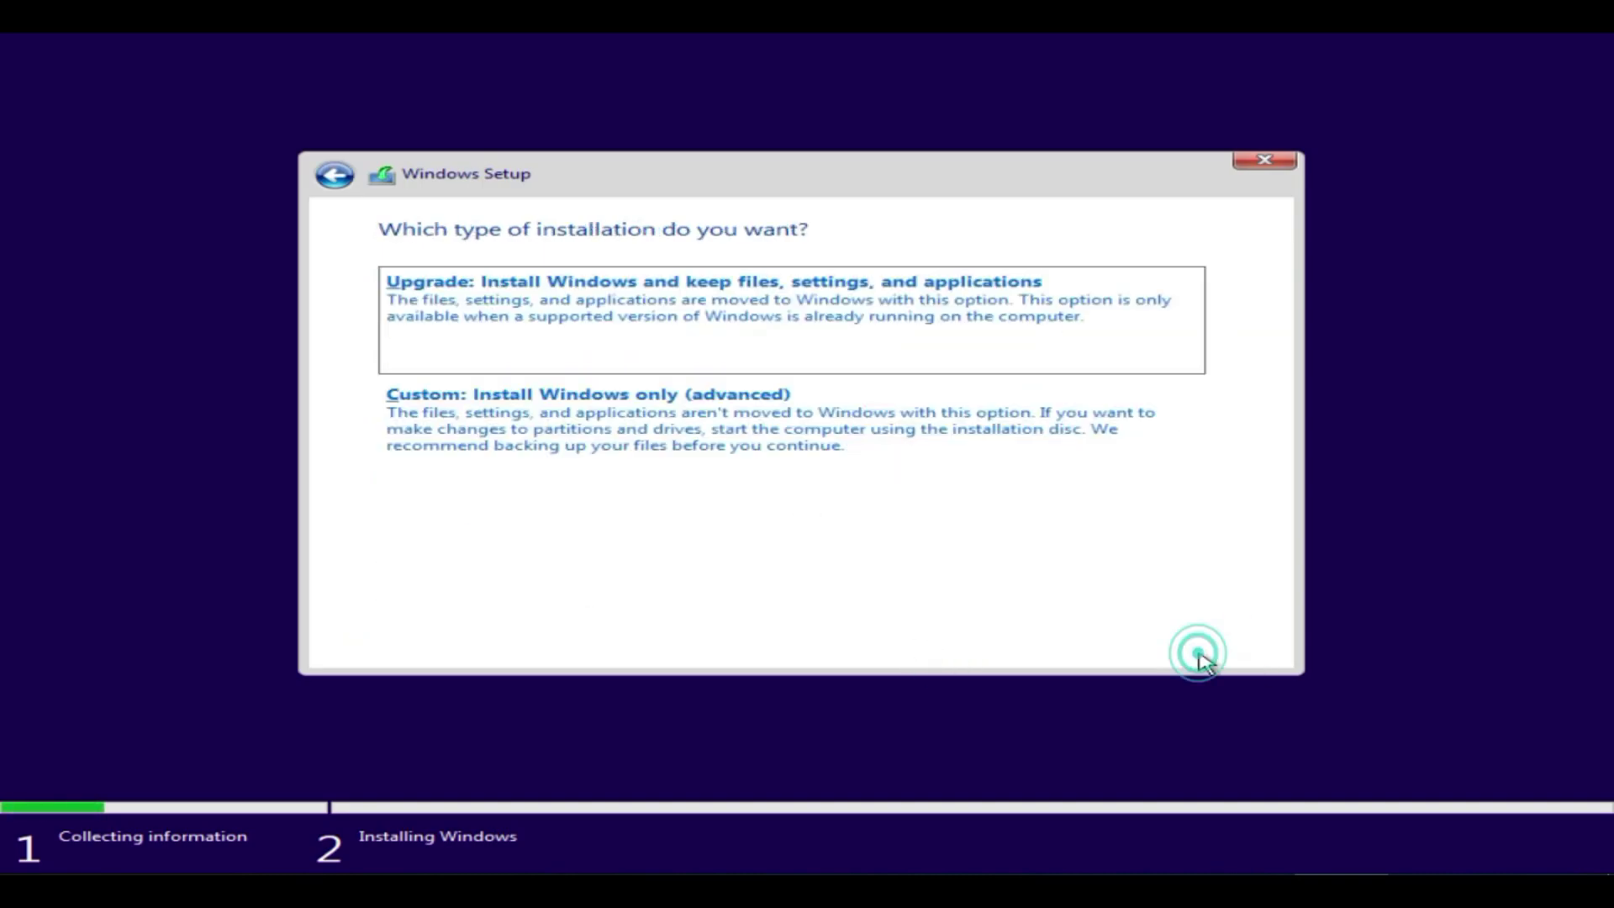
{"action": "left_click", "coordinate": [865, 462]}
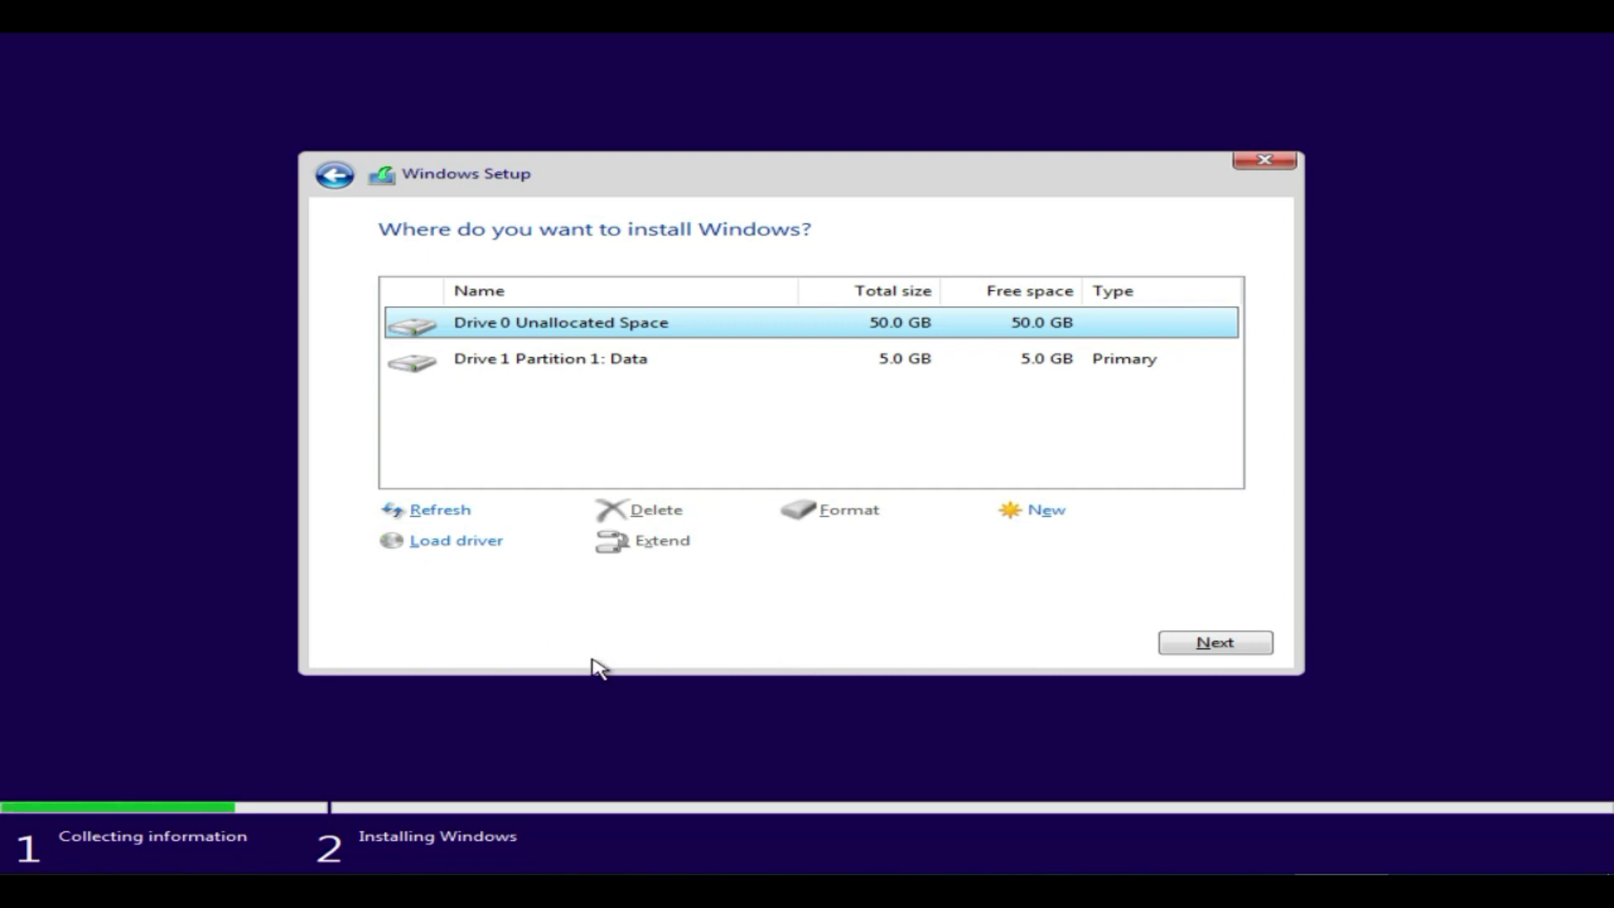
{"action": "left_click", "coordinate": [1252, 650]}
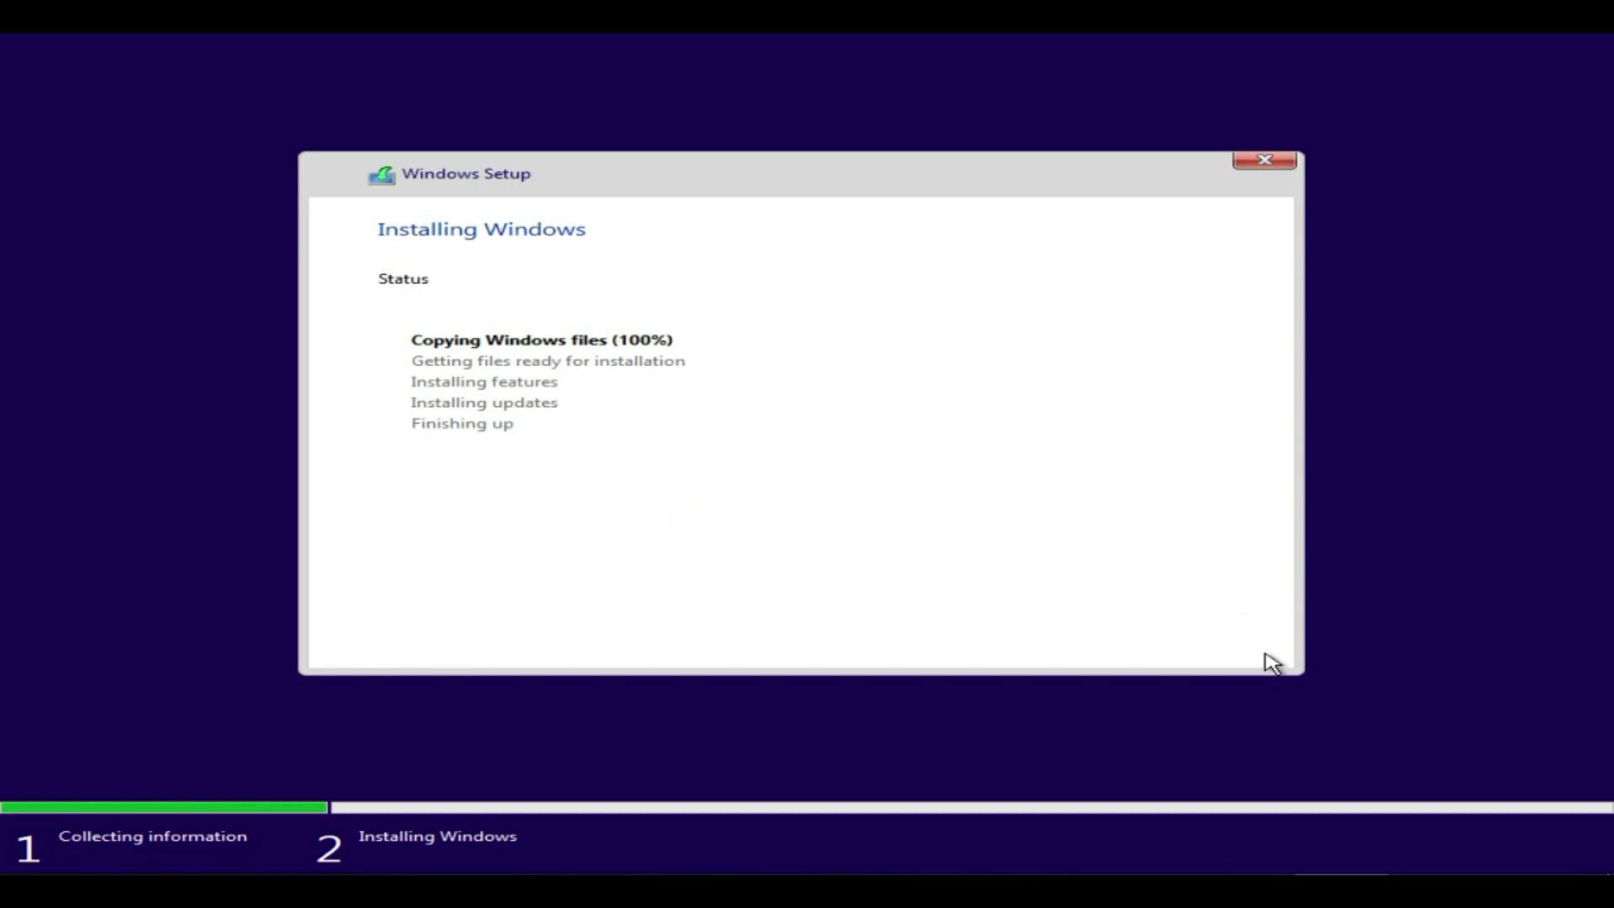